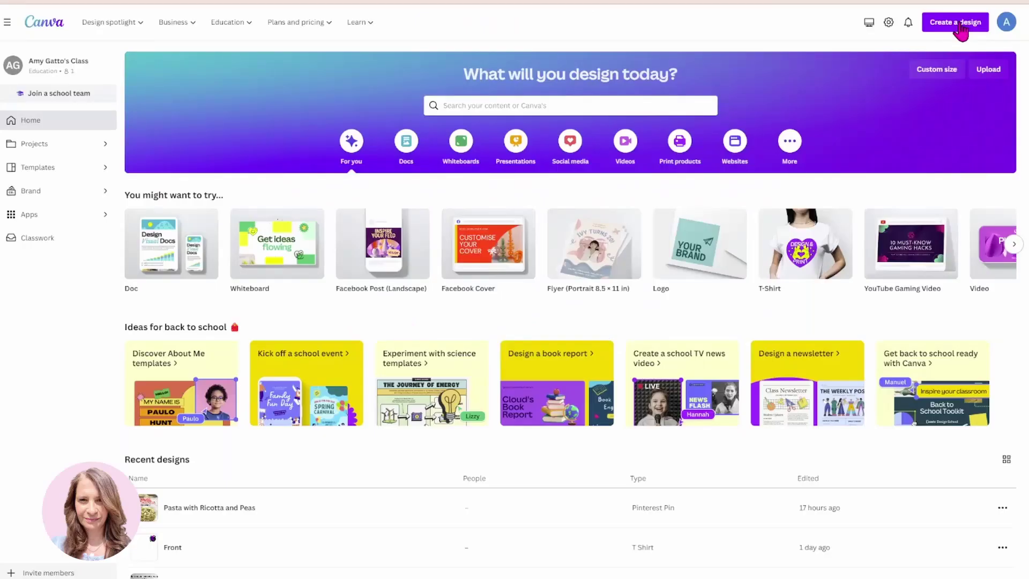
Create a new YouTube Thumbnail design and fill its page with the red-to-purple gradient
left_click(960, 24)
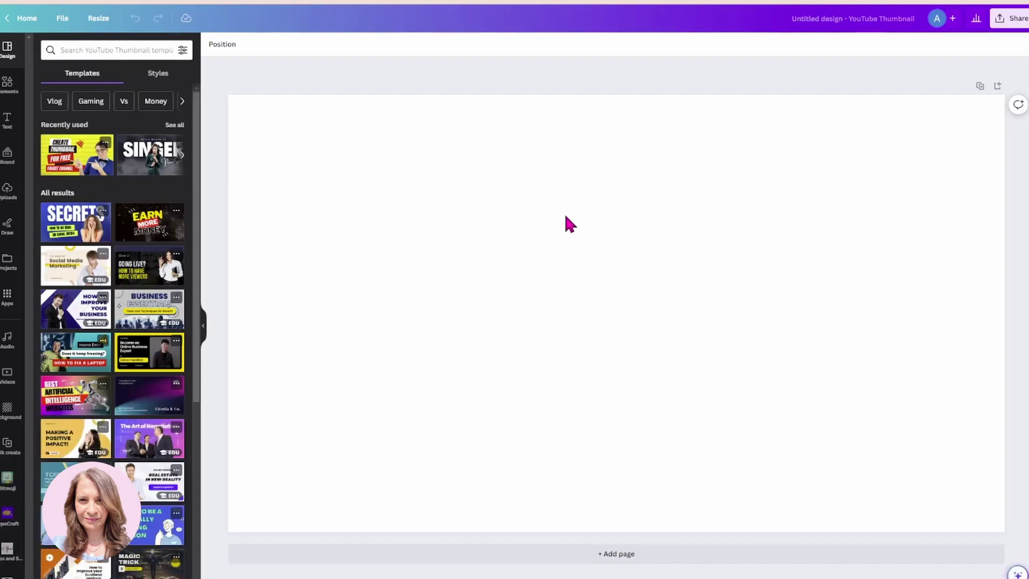
left_click(370, 173)
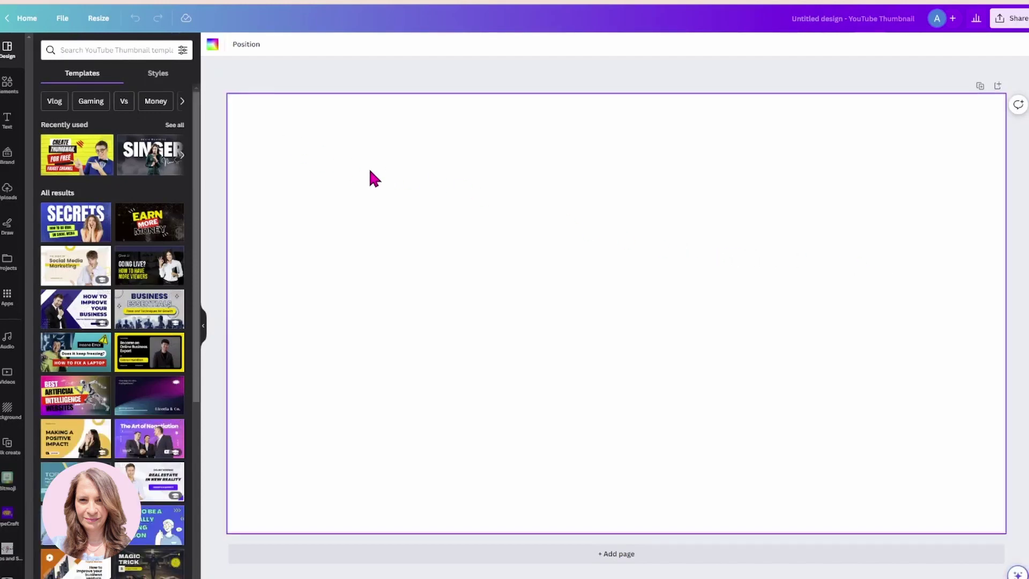
left_click(212, 44)
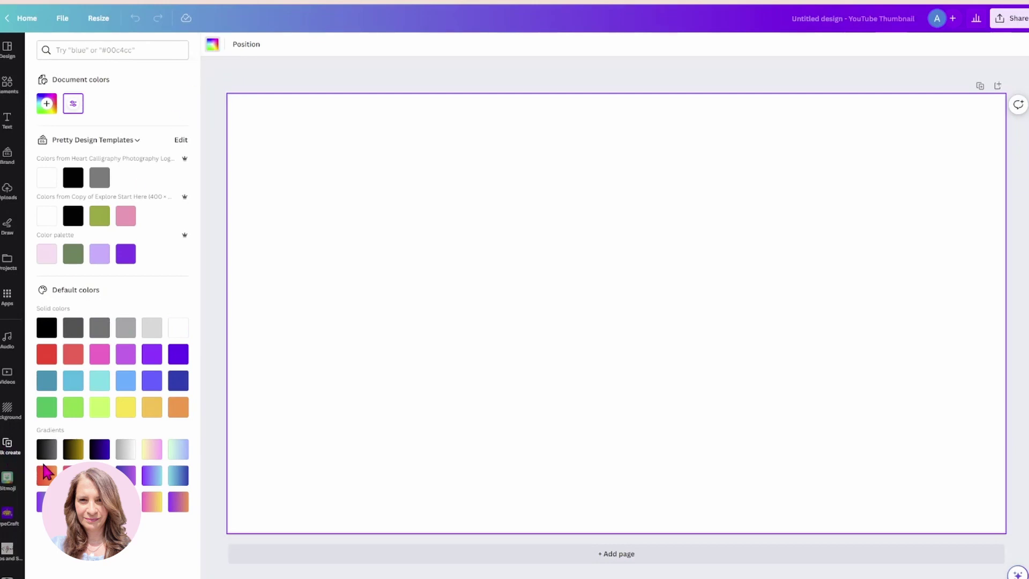
left_click(72, 475)
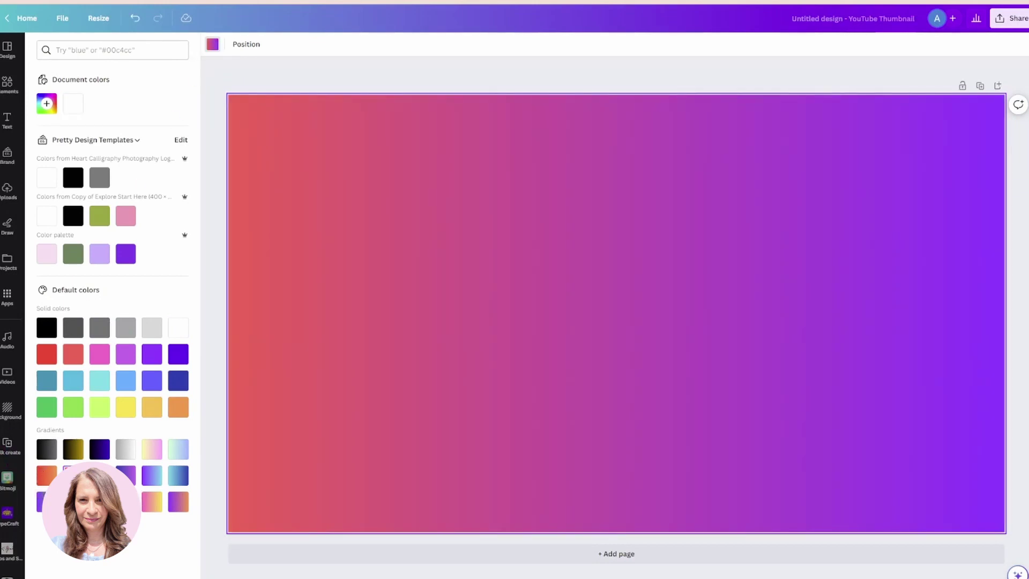
Search the Elements library for 'comic' and filter the results to Graphics
key("Escape")
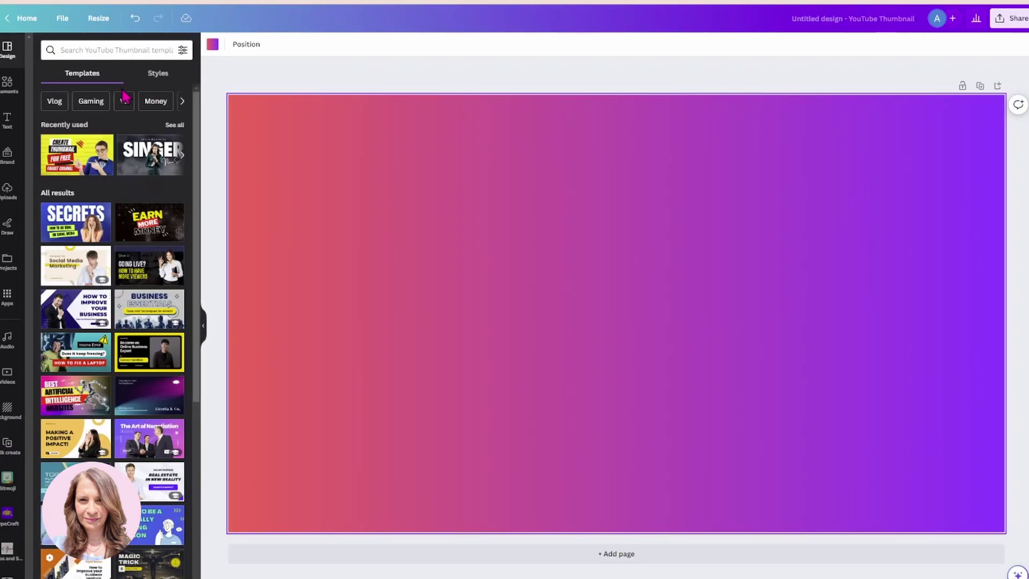
left_click(4, 95)
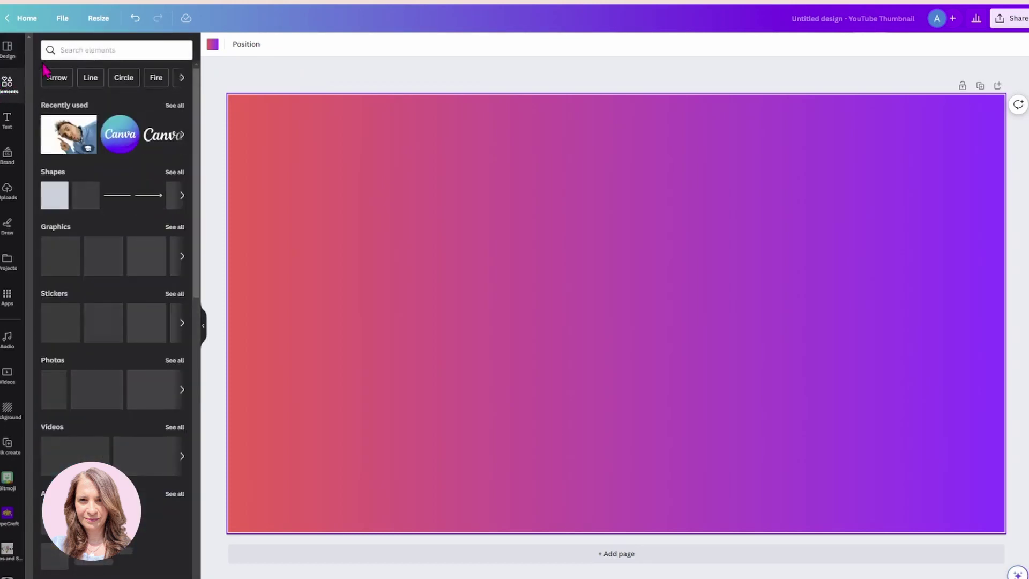
left_click(102, 54)
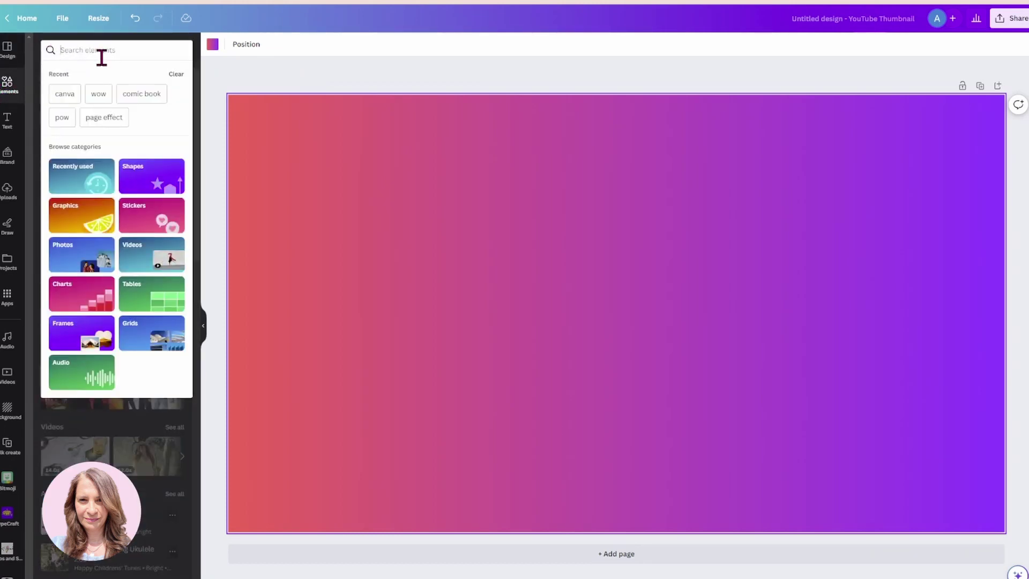
type("comic")
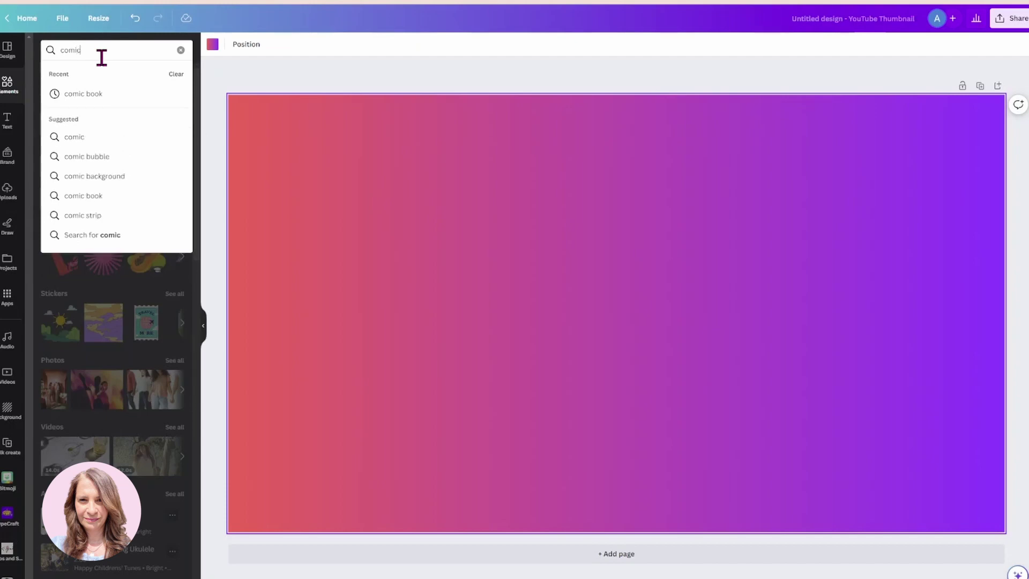
key("Return")
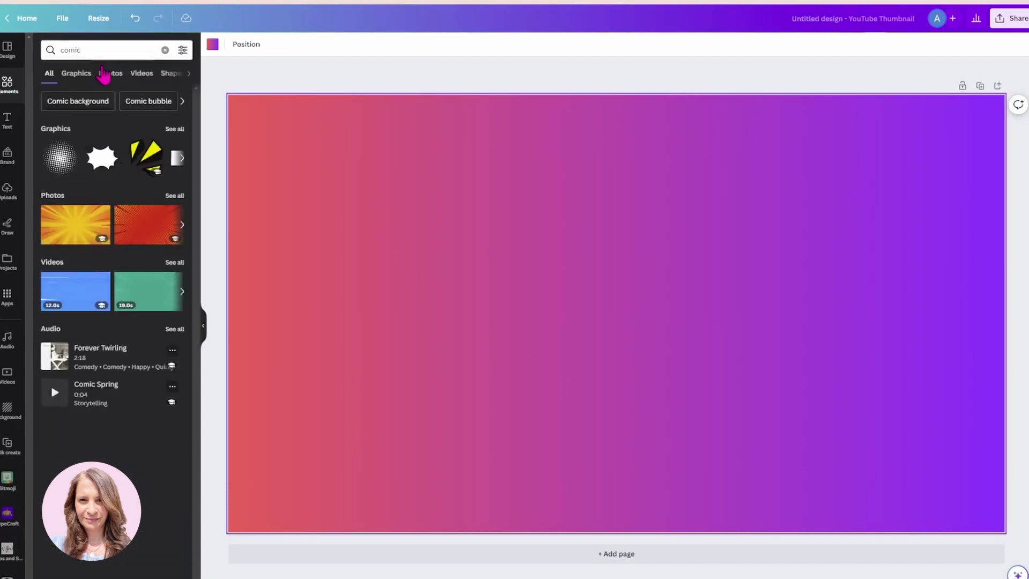
left_click(172, 129)
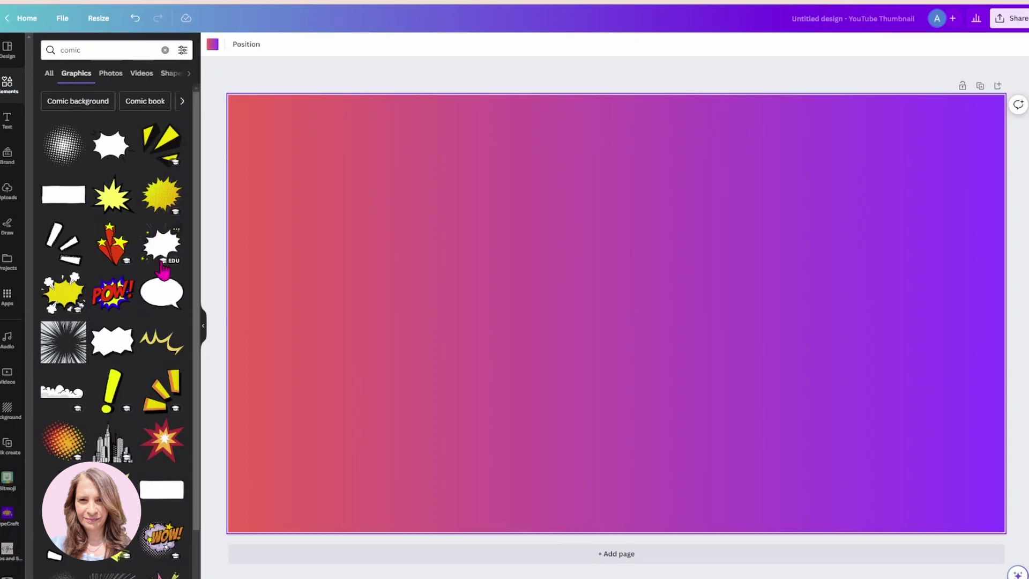
scroll(160, 346, "down", 2)
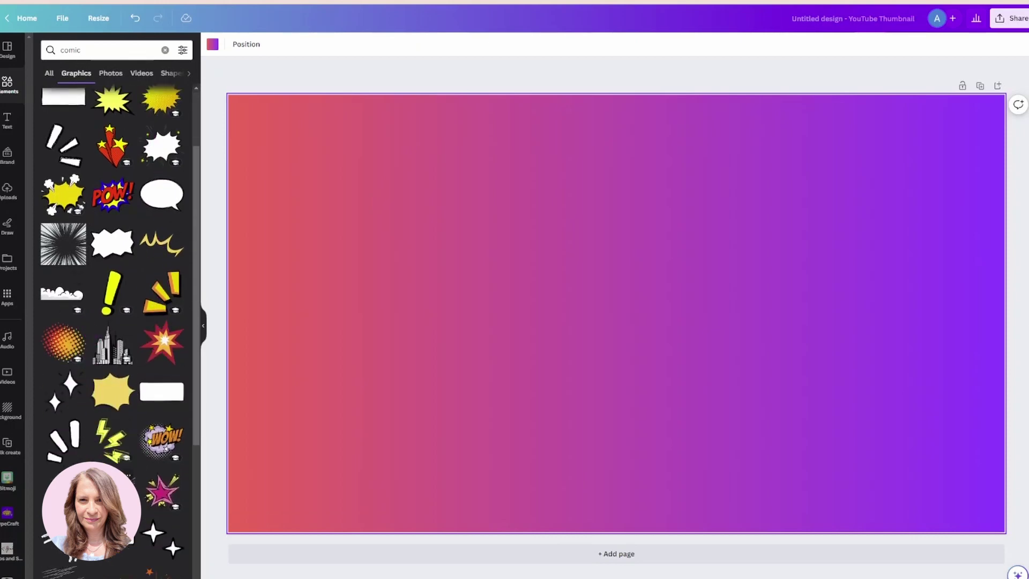
Add the black speed-lines graphic and enlarge it to cover the whole page
left_click(110, 490)
left_click_drag(584, 312, 806, 197)
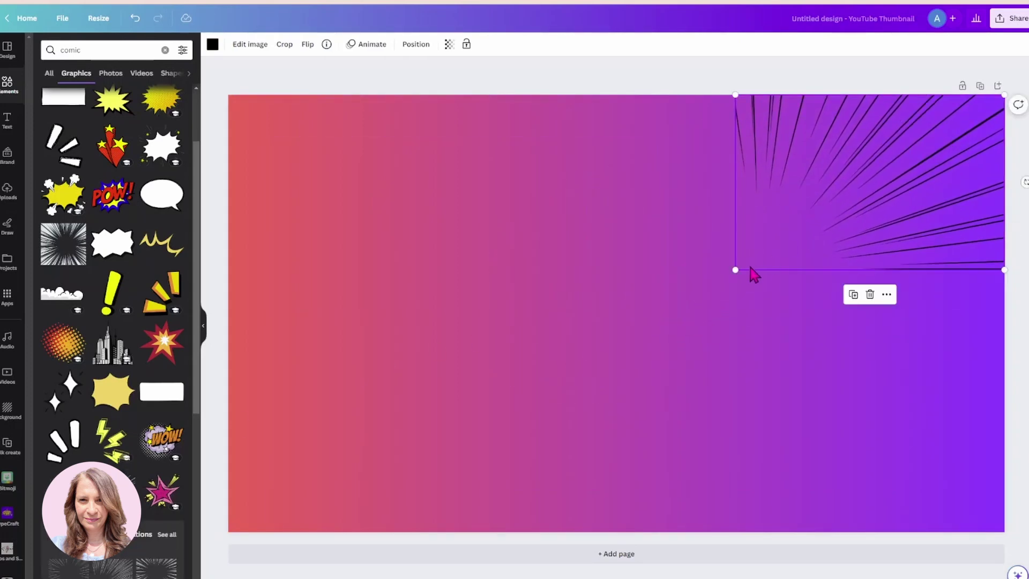
left_click_drag(748, 268, 201, 534)
left_click(471, 87)
Recolour the speed-lines graphic with the lime green default colour
left_click(542, 211)
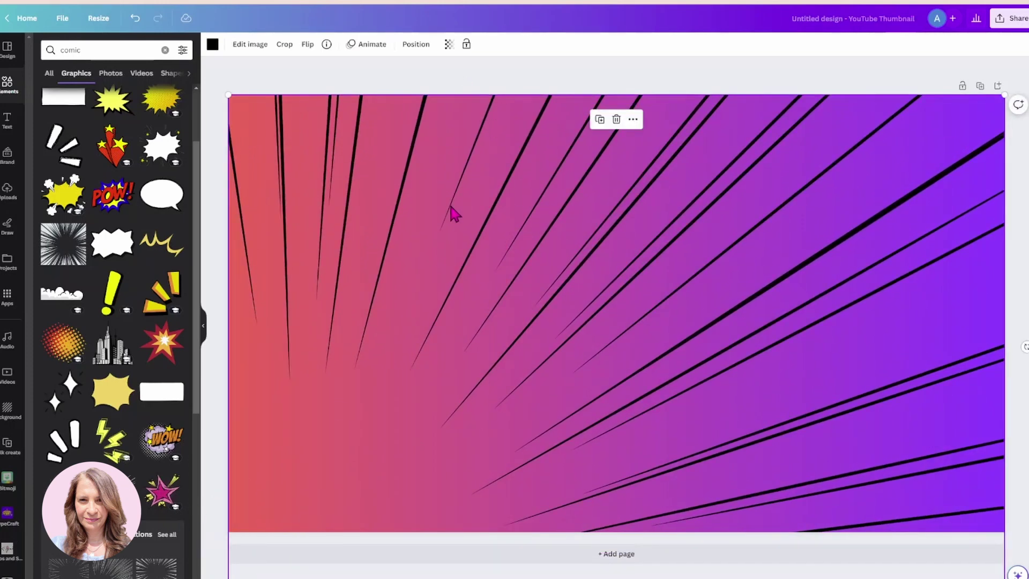
left_click(213, 46)
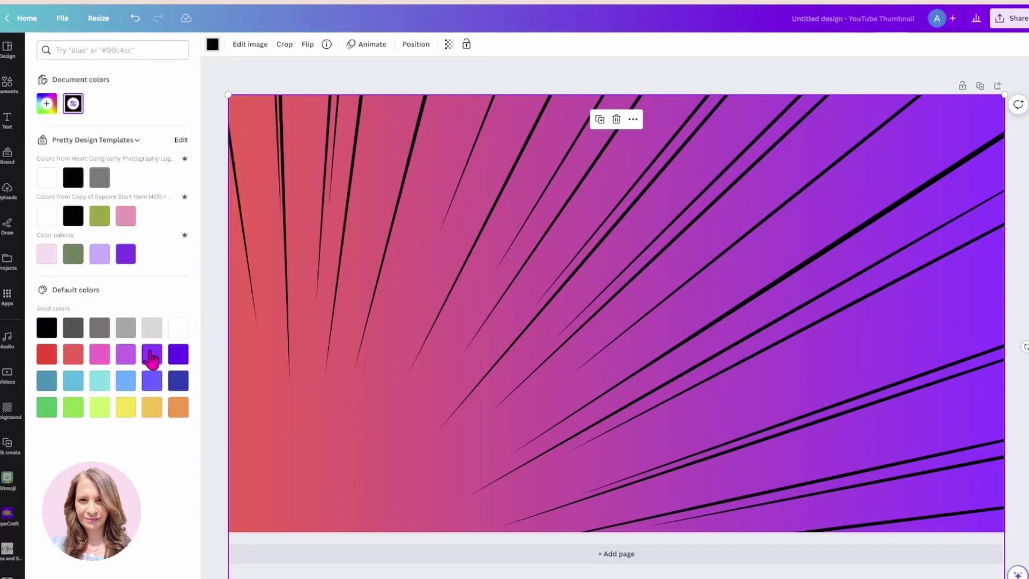
left_click(100, 407)
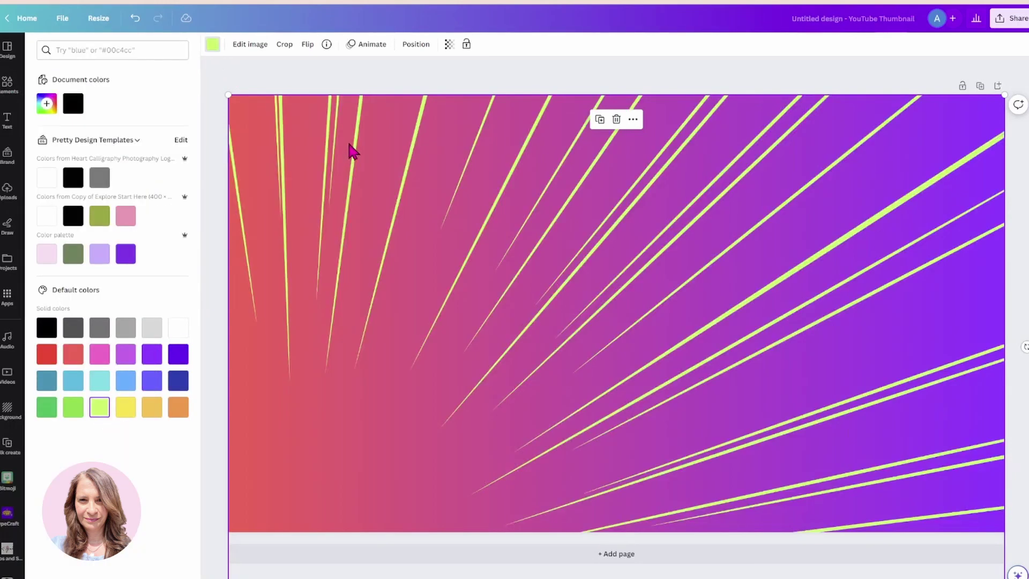
left_click(389, 70)
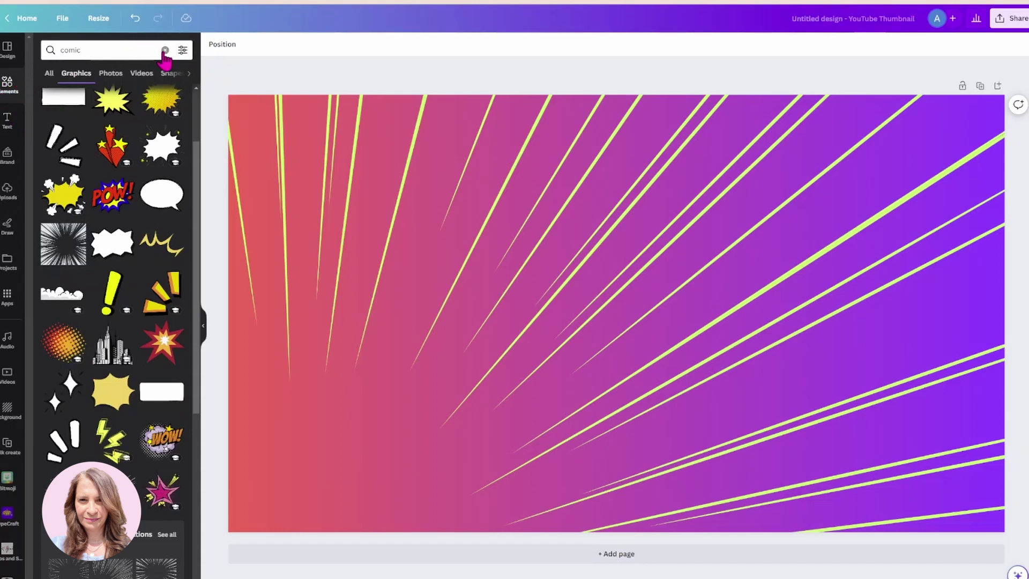
Search Elements for 'wow', add the surprised man photo and rotate it upright
left_click(165, 50)
left_click(61, 49)
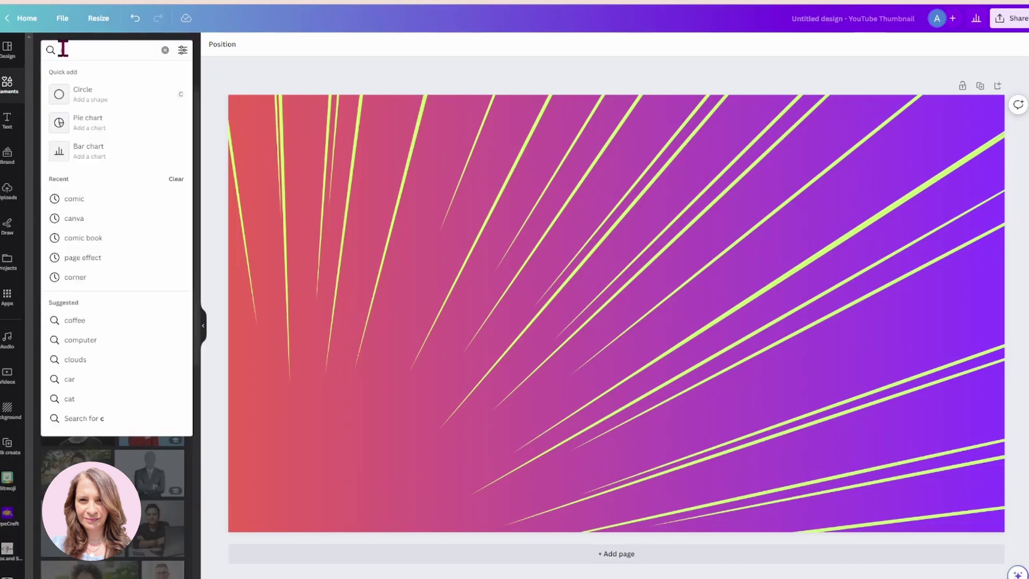
type("wow")
key("Return")
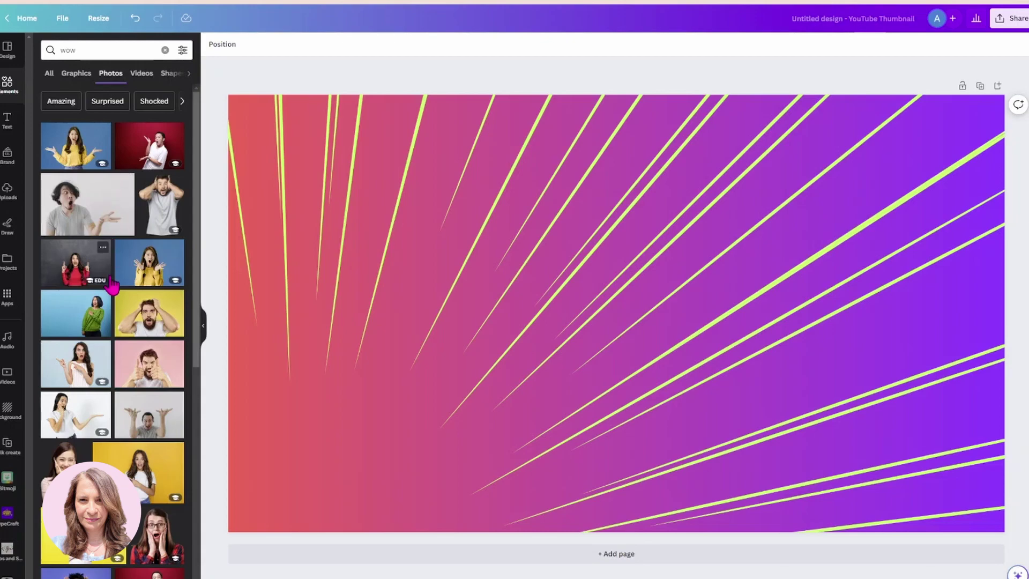
scroll(113, 287, "down", 10)
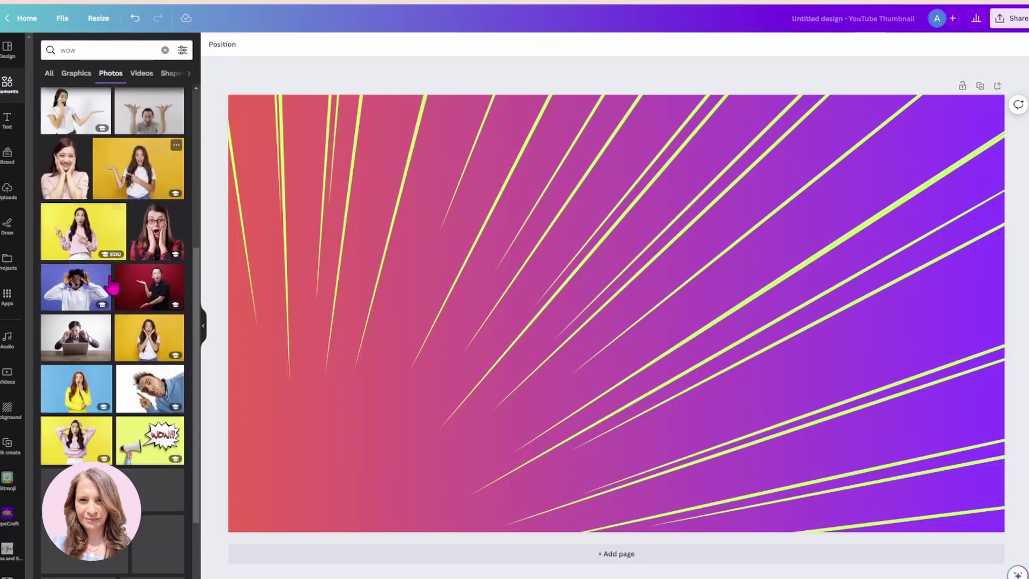
left_click(137, 313)
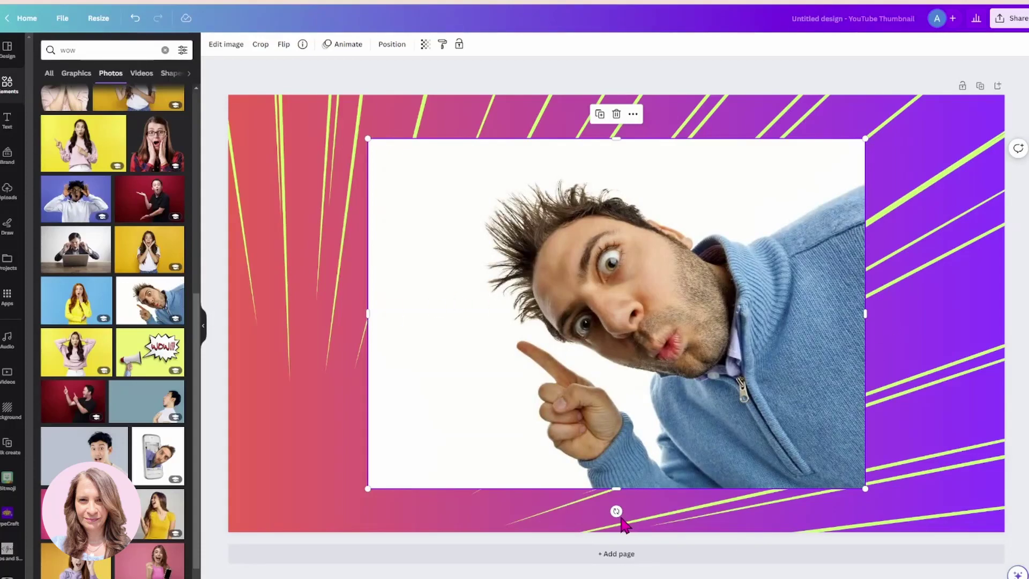
left_click_drag(617, 510, 348, 314)
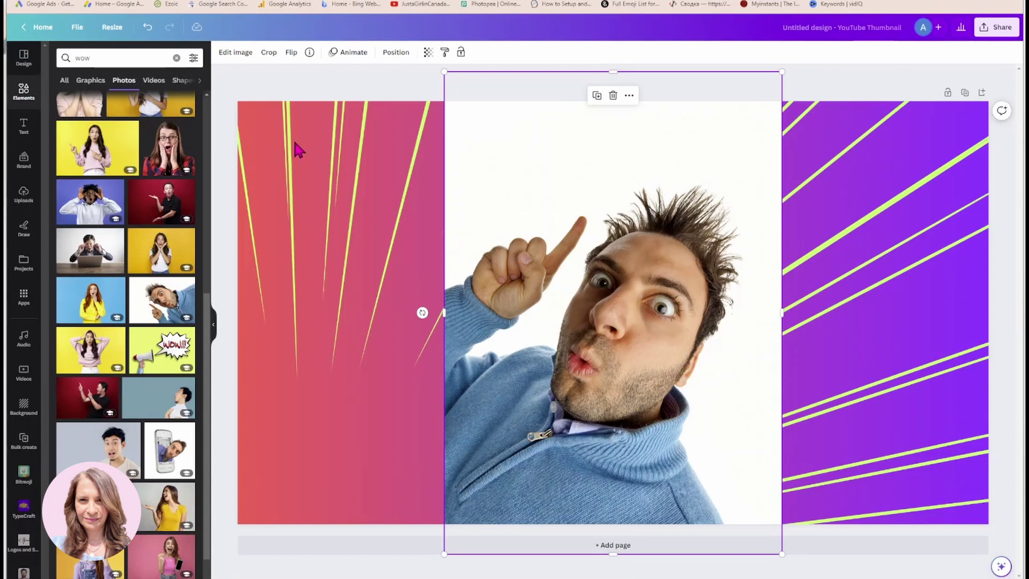
Open Edit image for the surprised man's photo
left_click(231, 54)
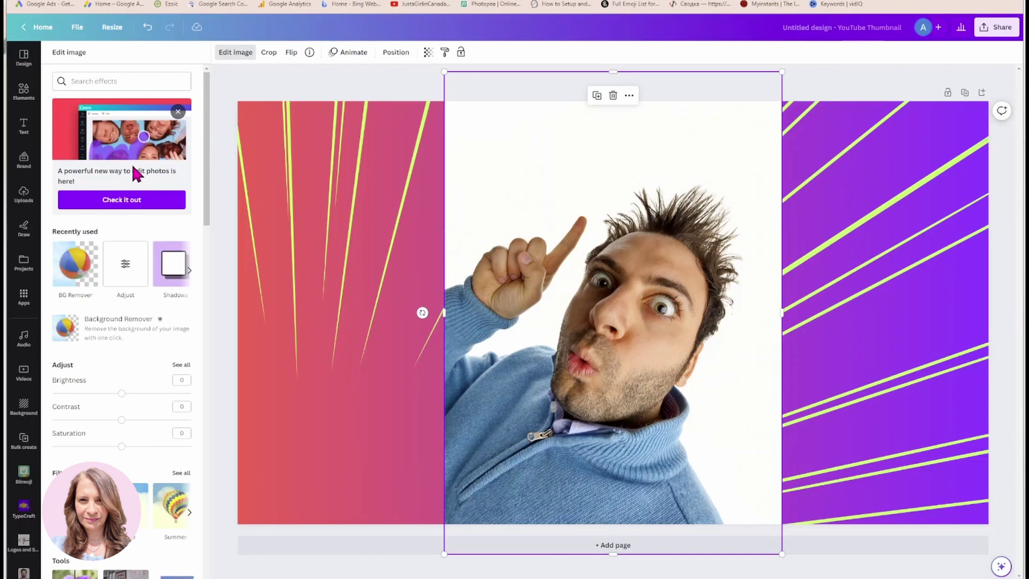
Try the new photo editor, then revert to the old editor
left_click(121, 208)
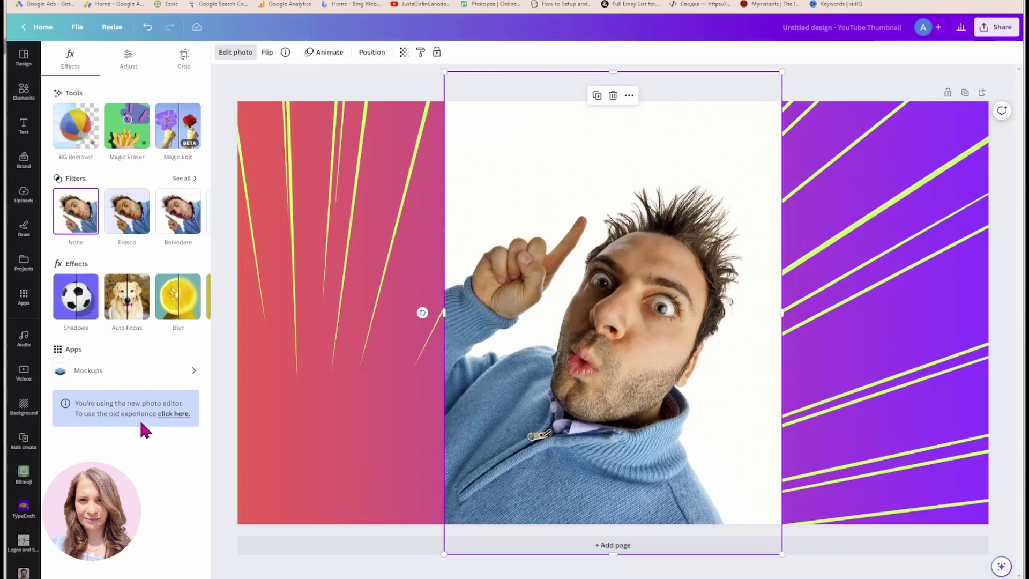
left_click(177, 414)
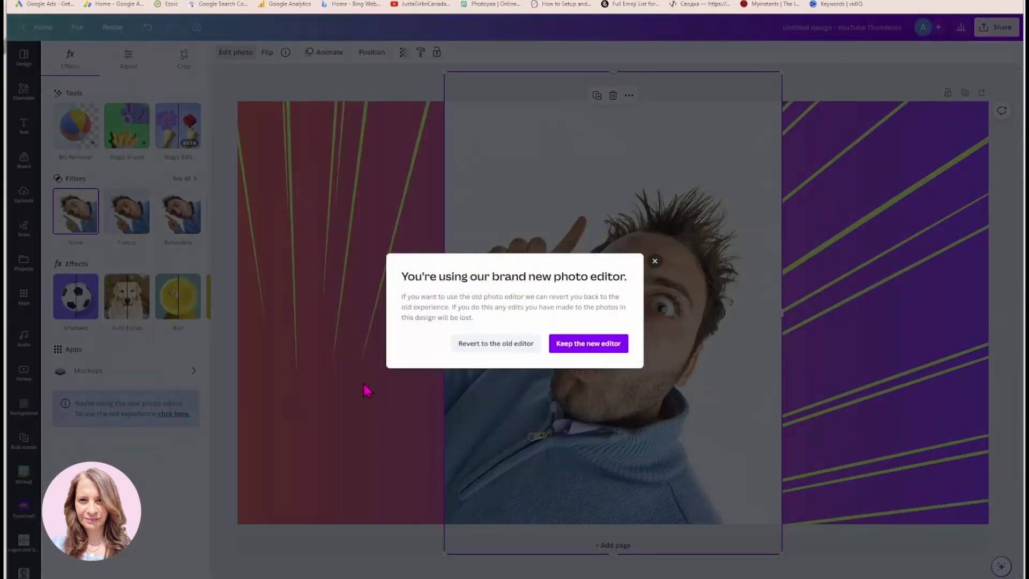
left_click(485, 346)
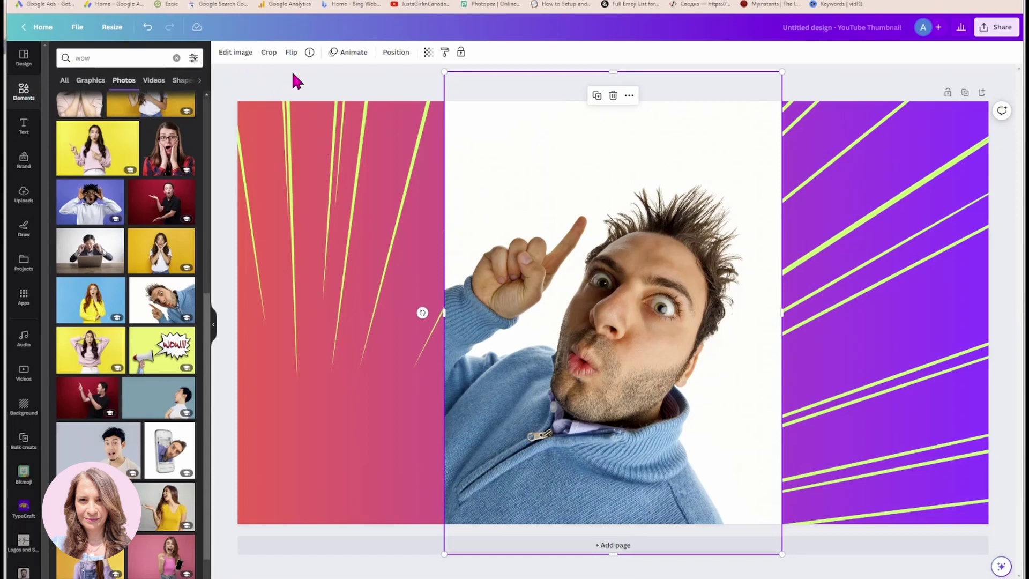
Remove the photo's background, duplicate it, spread the copies apart and cut out the second copy
left_click(235, 52)
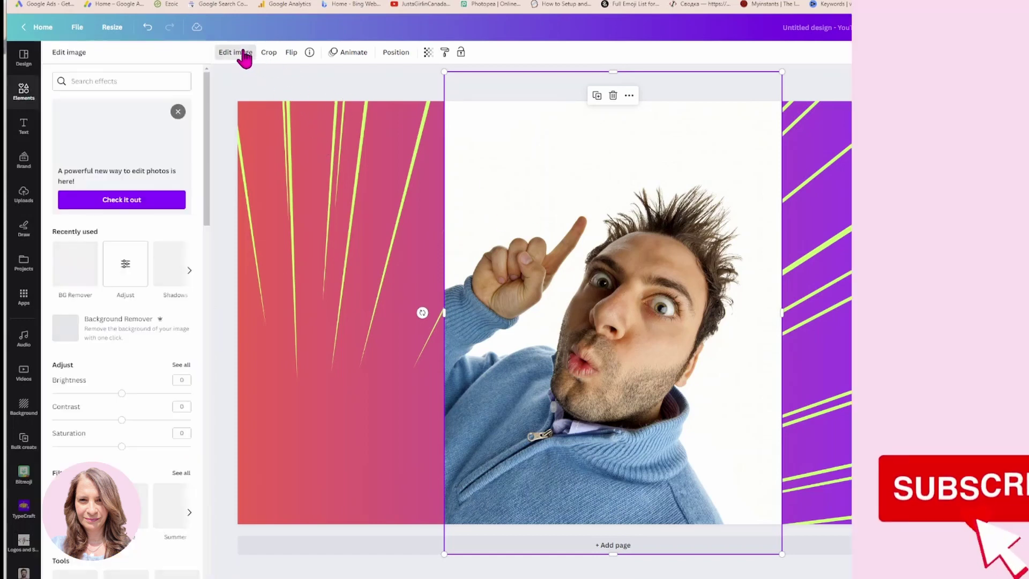
left_click(78, 256)
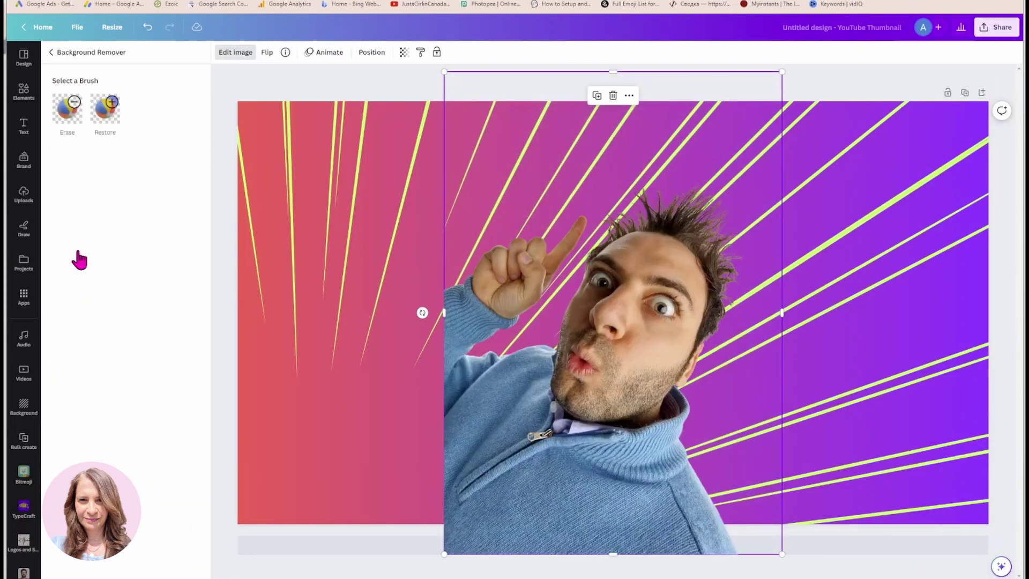
left_click(597, 95)
left_click_drag(567, 327, 378, 329)
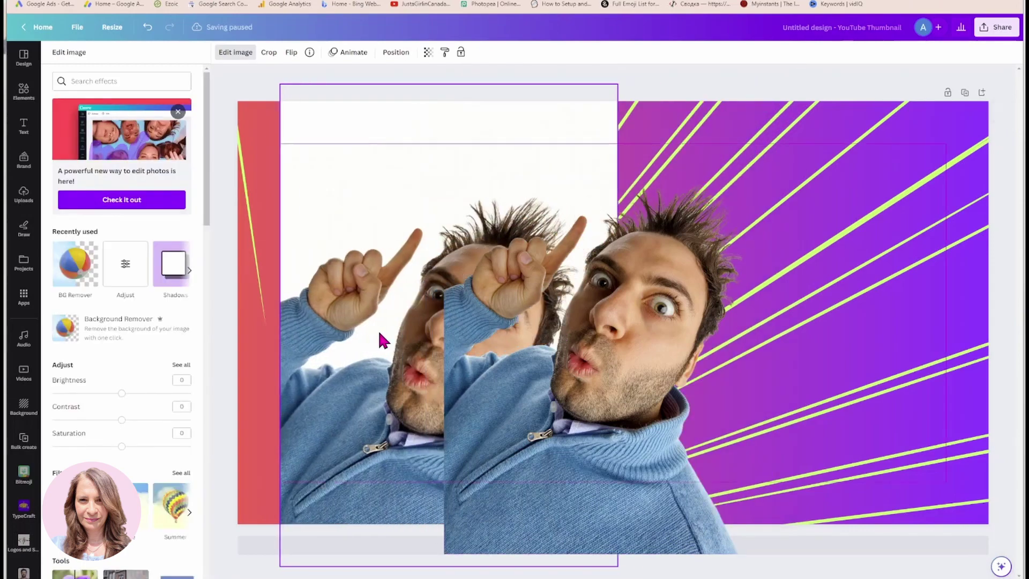
left_click_drag(667, 392, 921, 371)
left_click(511, 337)
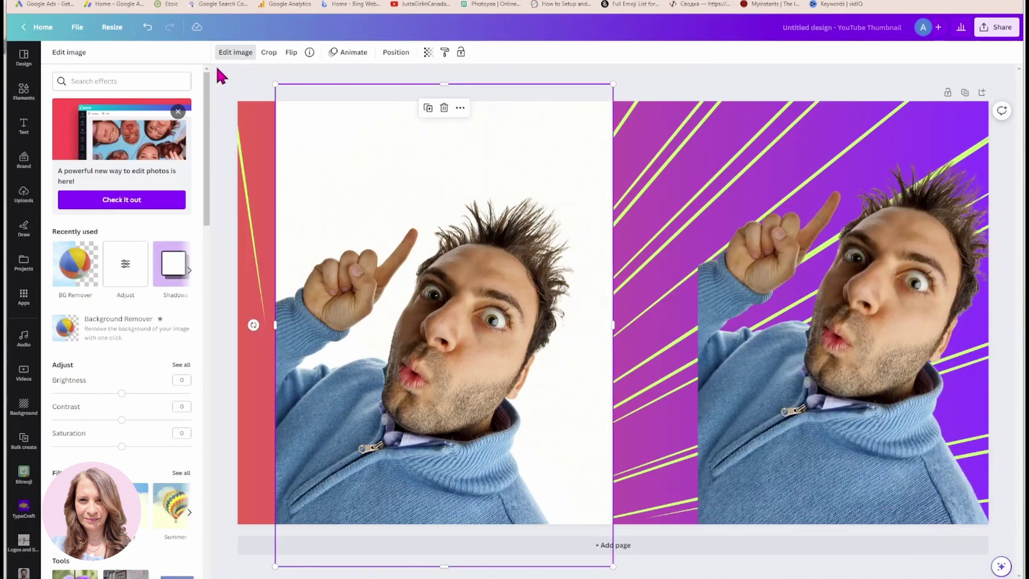
left_click(78, 262)
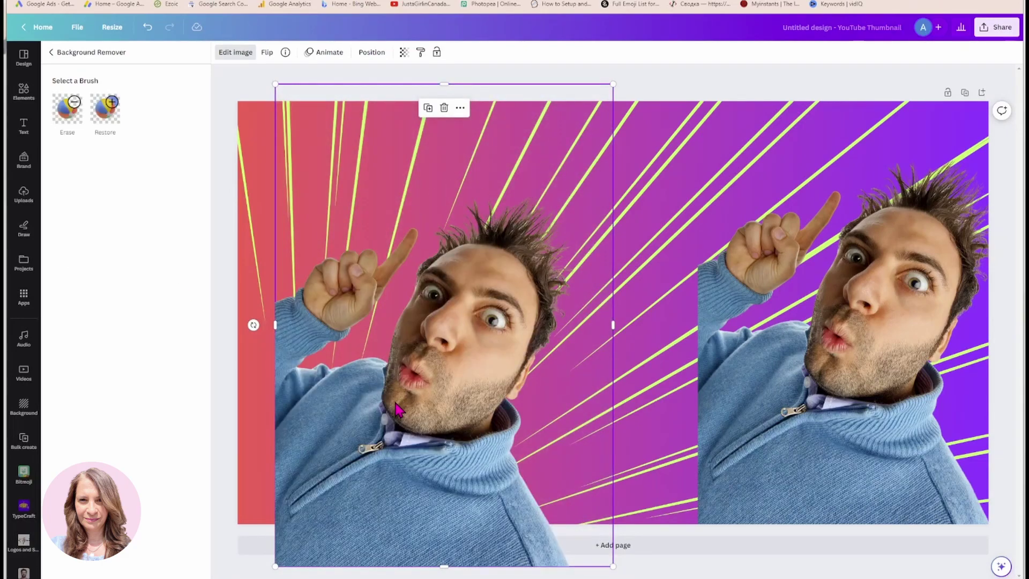
Shrink the left cutout of the man and place it against the left edge, bottom-aligned
left_click_drag(397, 405, 360, 365)
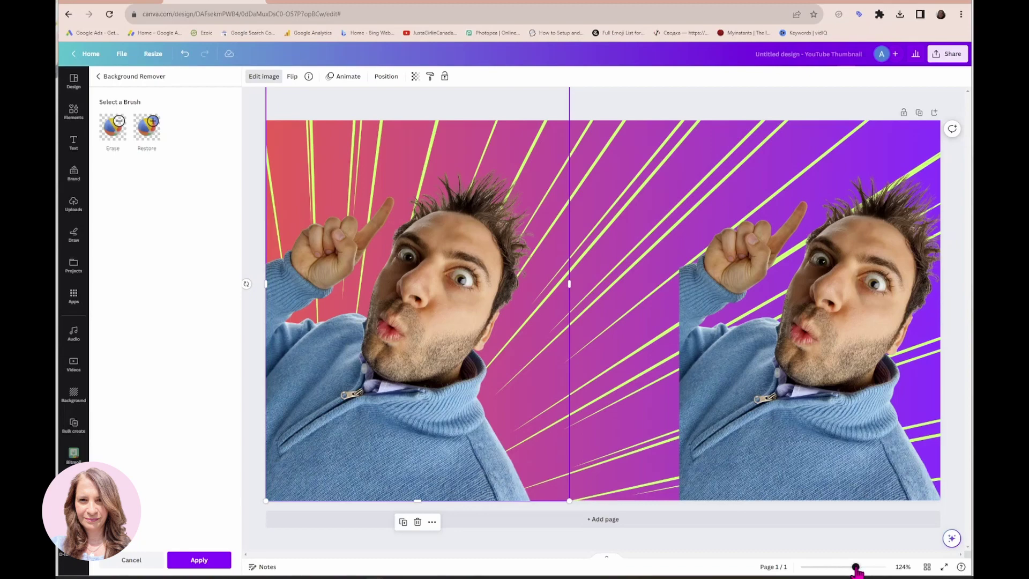
left_click_drag(857, 567, 852, 568)
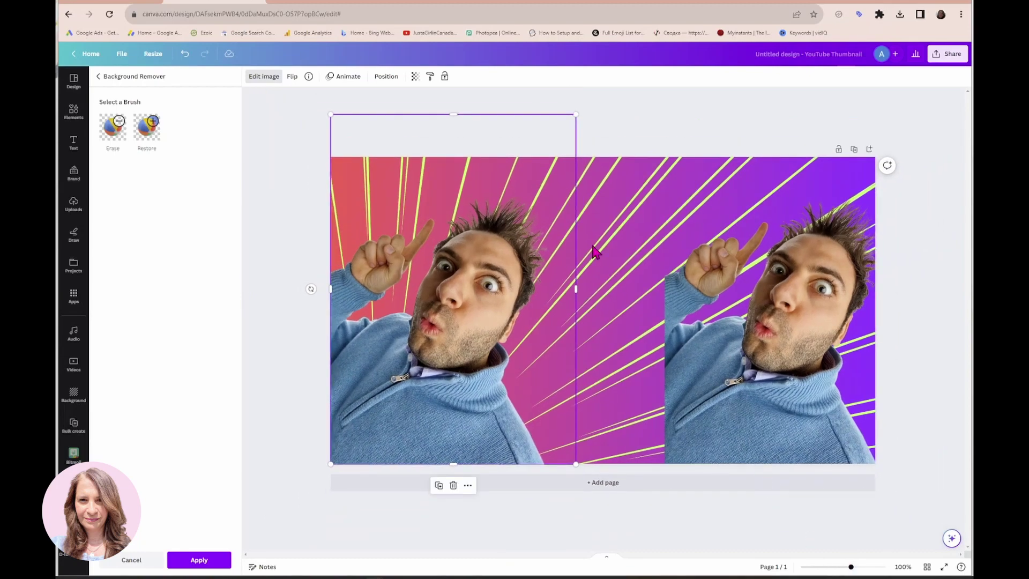
left_click_drag(577, 115, 546, 157)
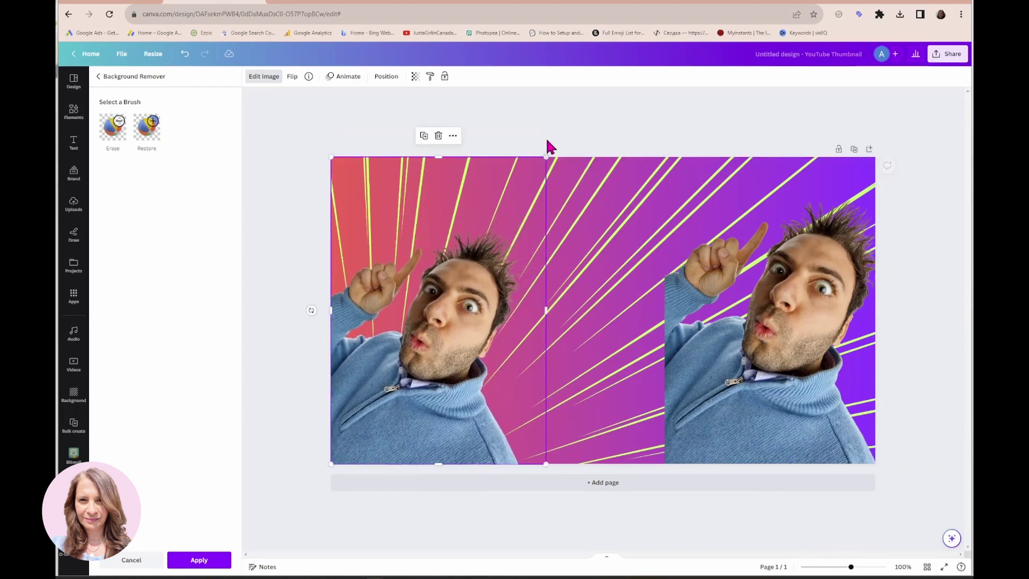
left_click(583, 124)
left_click(569, 120)
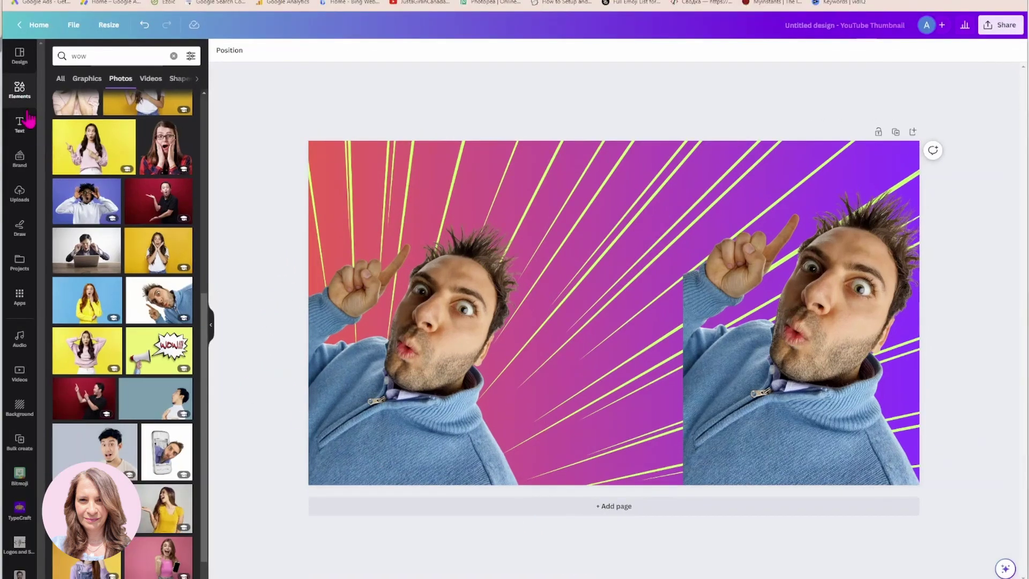
Apply the Prisma Wind effect to the left copy of the man
left_click(73, 116)
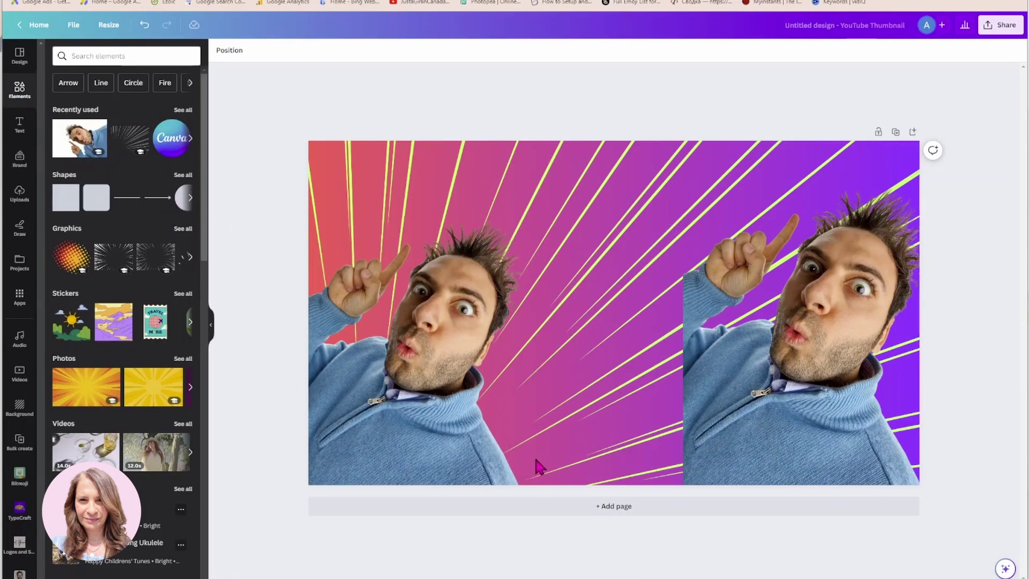
left_click(459, 328)
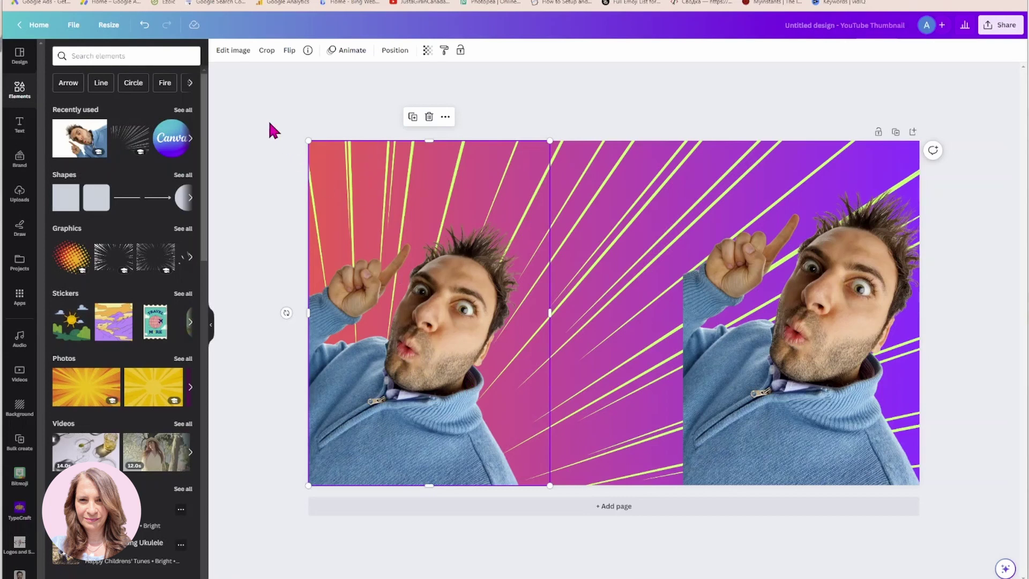
left_click(227, 54)
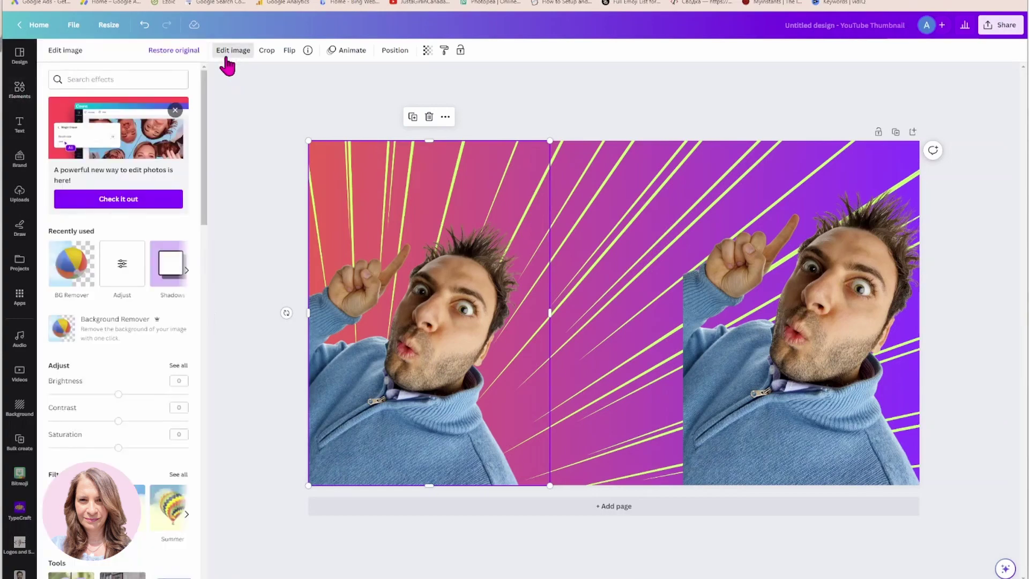
scroll(144, 364, "down", 3)
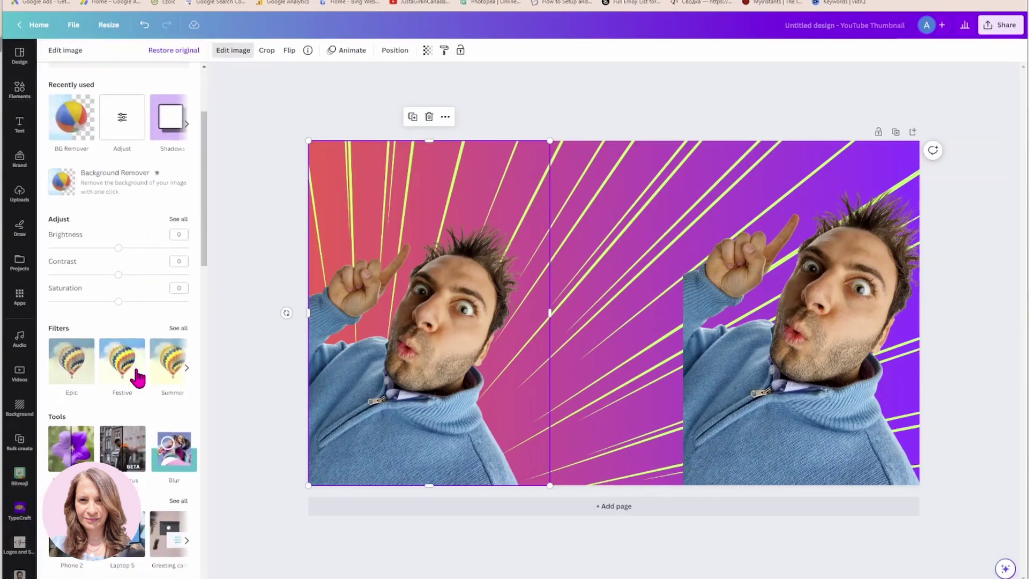
scroll(136, 370, "down", 10)
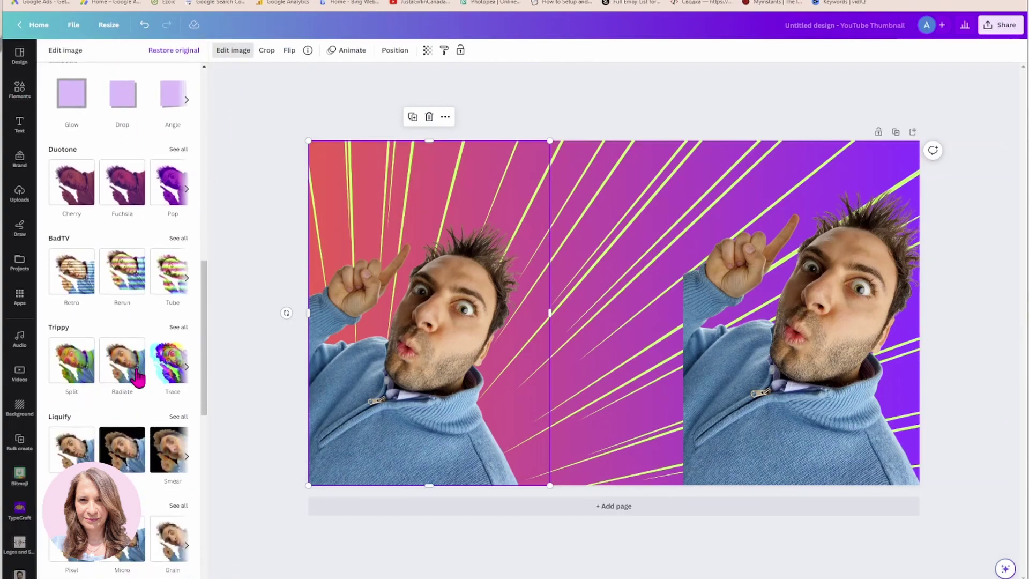
scroll(137, 378, "down", 9)
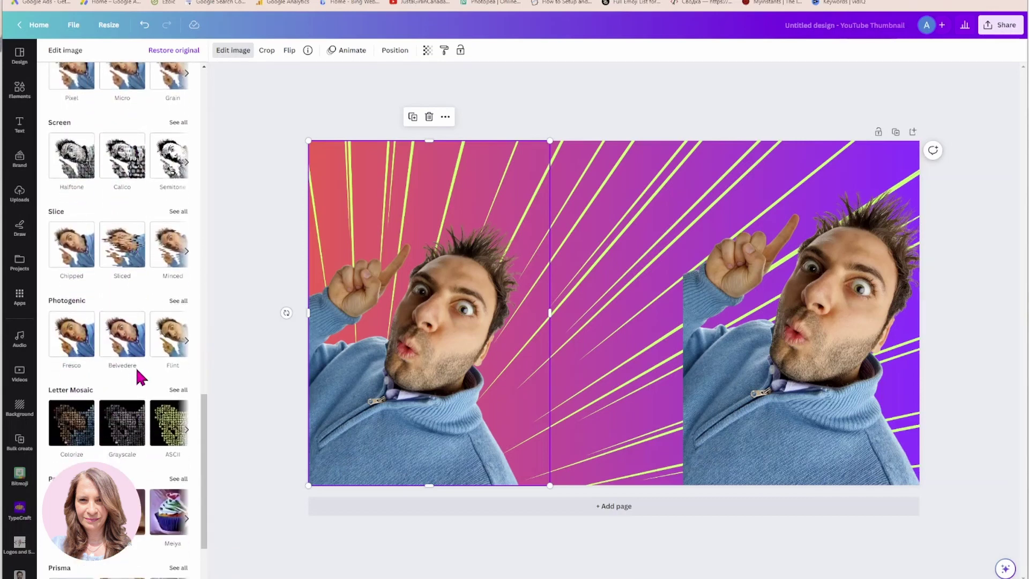
scroll(137, 372, "down", 4)
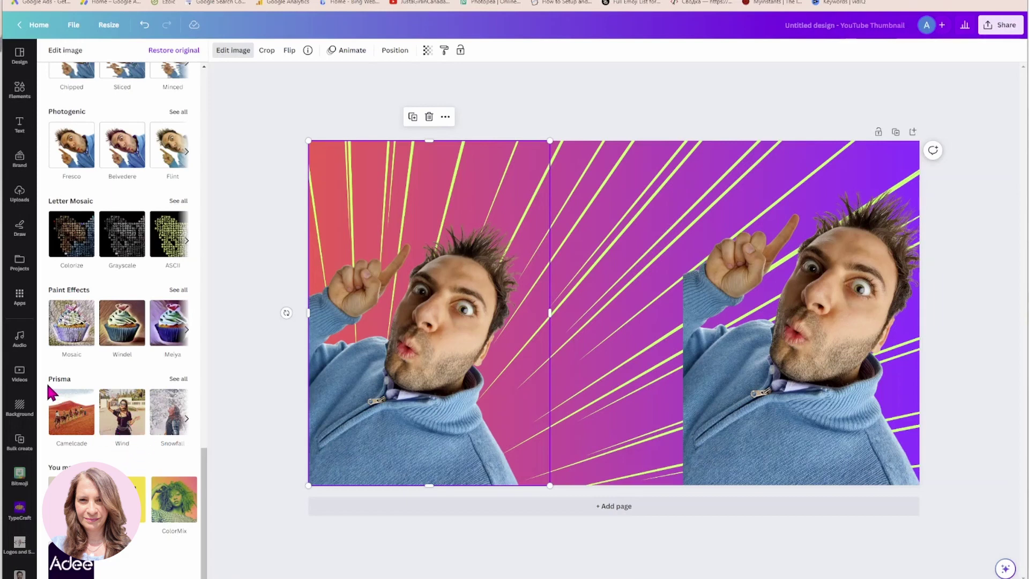
left_click(123, 420)
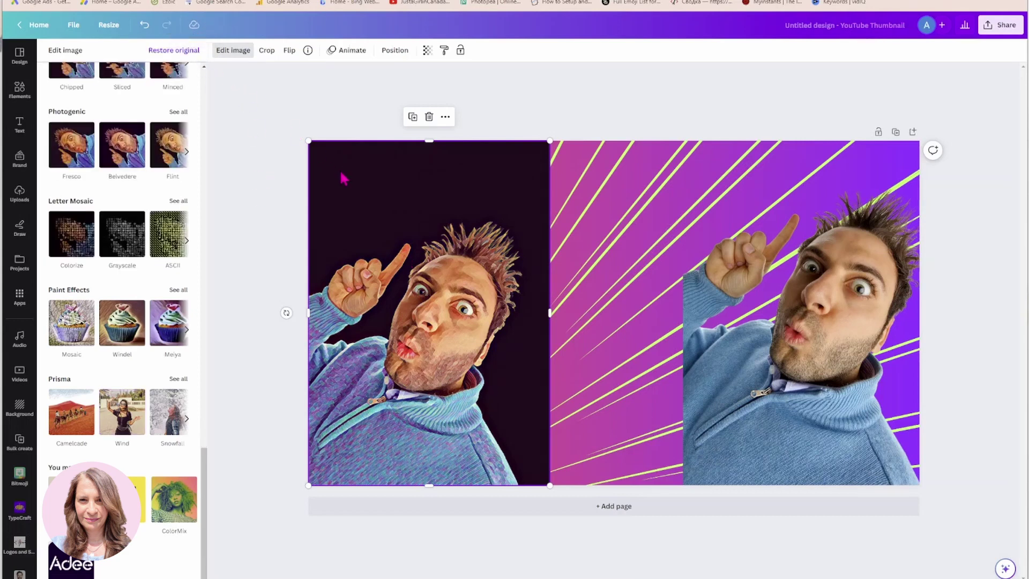
Remove the dark backdrop from the Prisma-styled left man with BG Remover
left_click(229, 54)
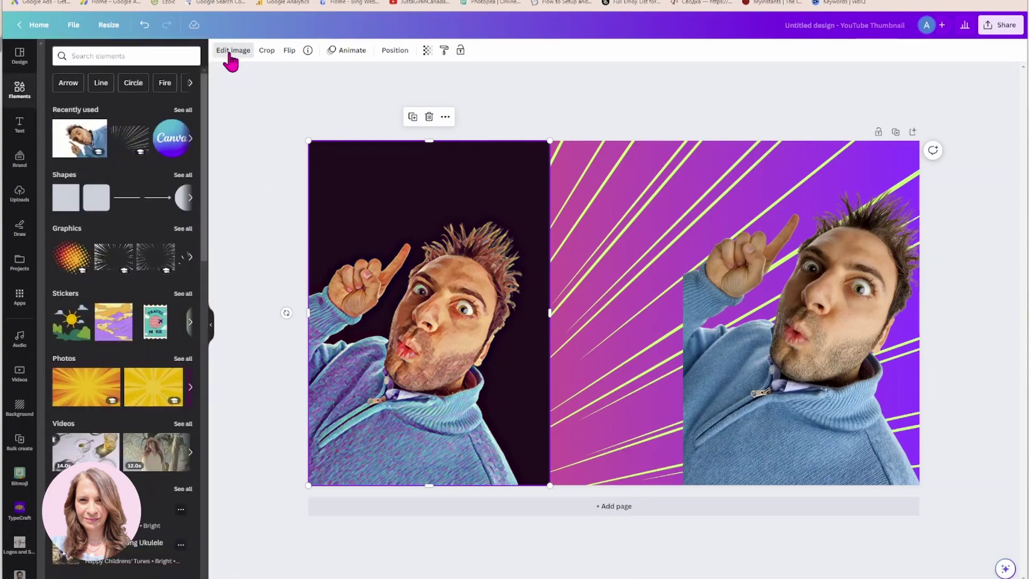
left_click(230, 54)
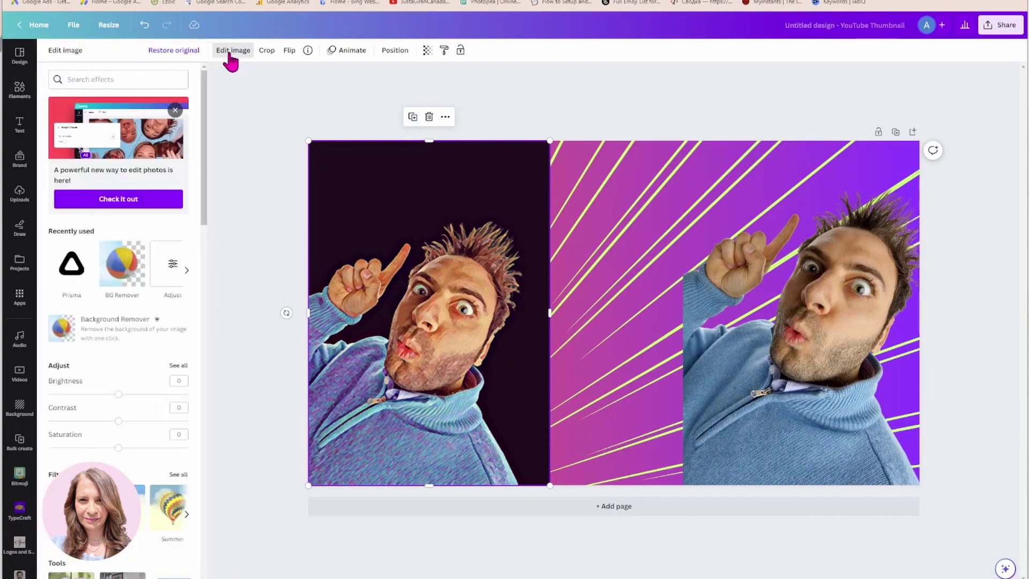
left_click(122, 265)
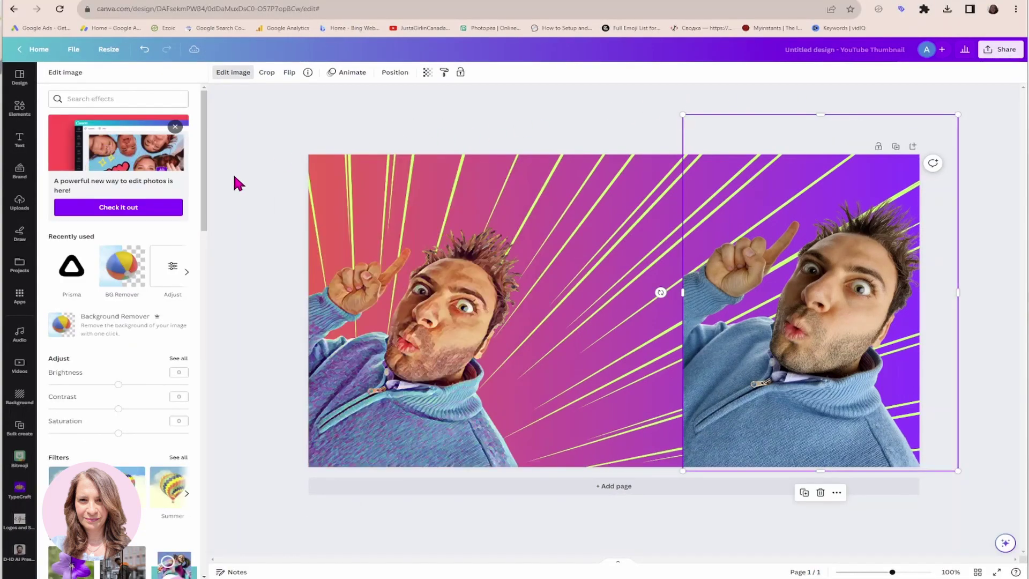
left_click(413, 407)
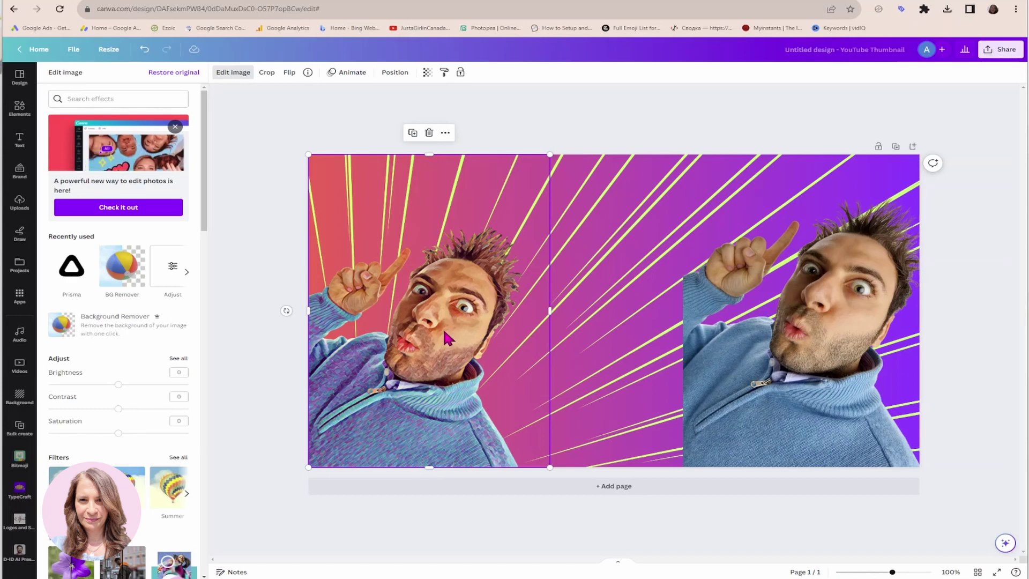
Add a Glow shadow effect to the cartoonized man's image
left_click(228, 75)
left_click(227, 75)
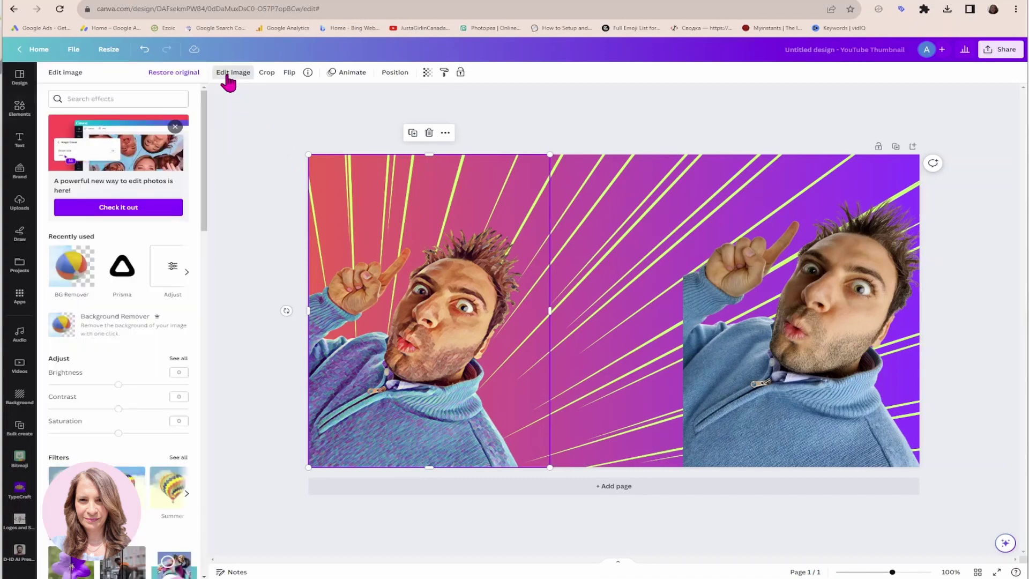
scroll(127, 395, "down", 4)
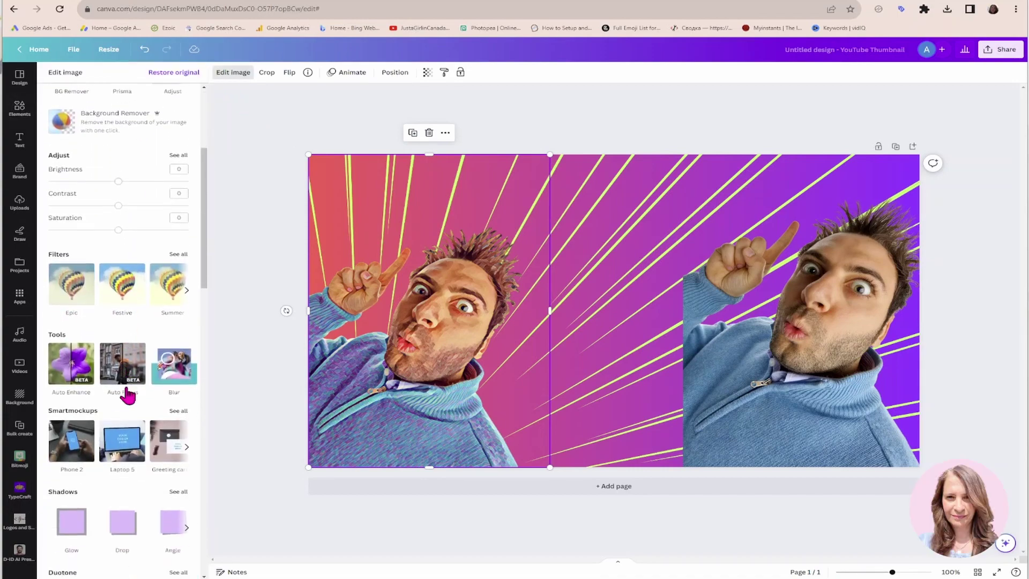
scroll(127, 395, "down", 1)
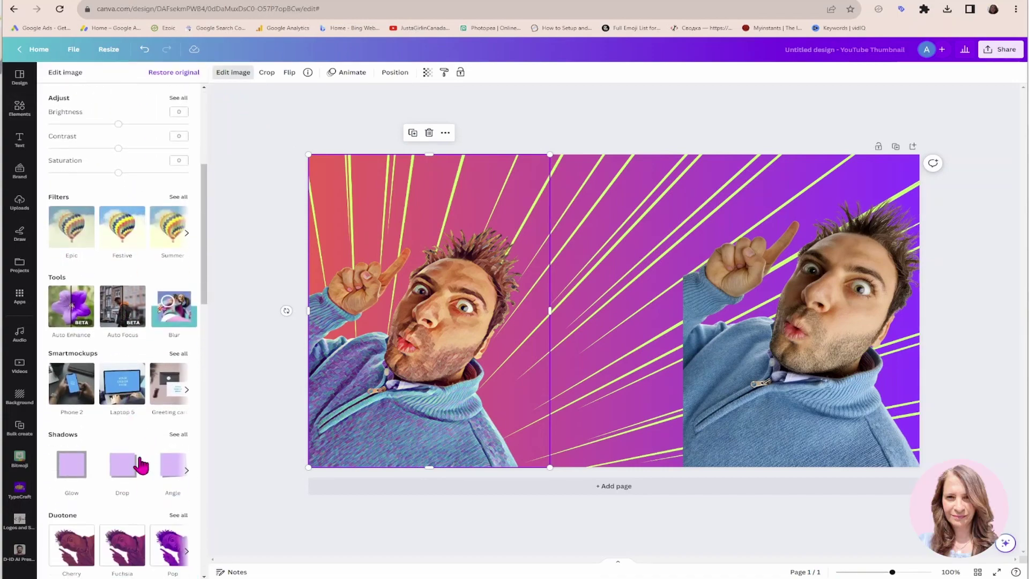
left_click(66, 479)
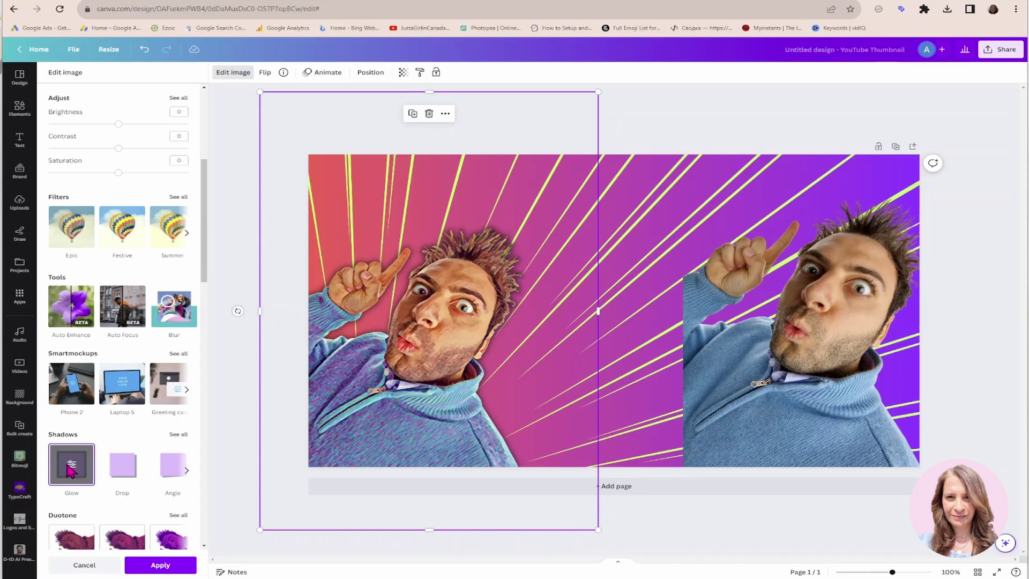
left_click(73, 470)
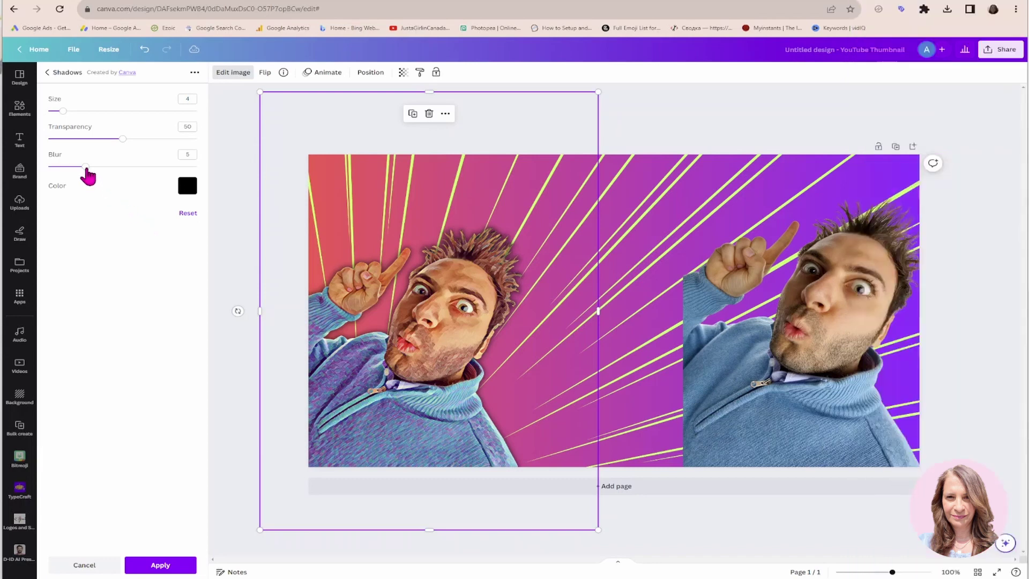
Make the glow a solid black outline with size 6 and transparency 100
left_click_drag(85, 168, 47, 171)
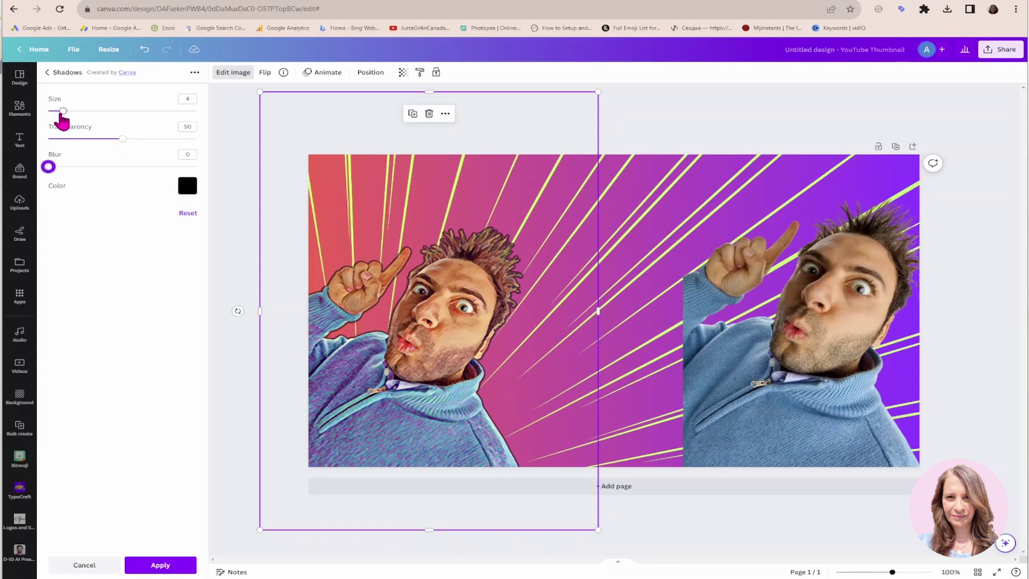
left_click_drag(63, 111, 89, 112)
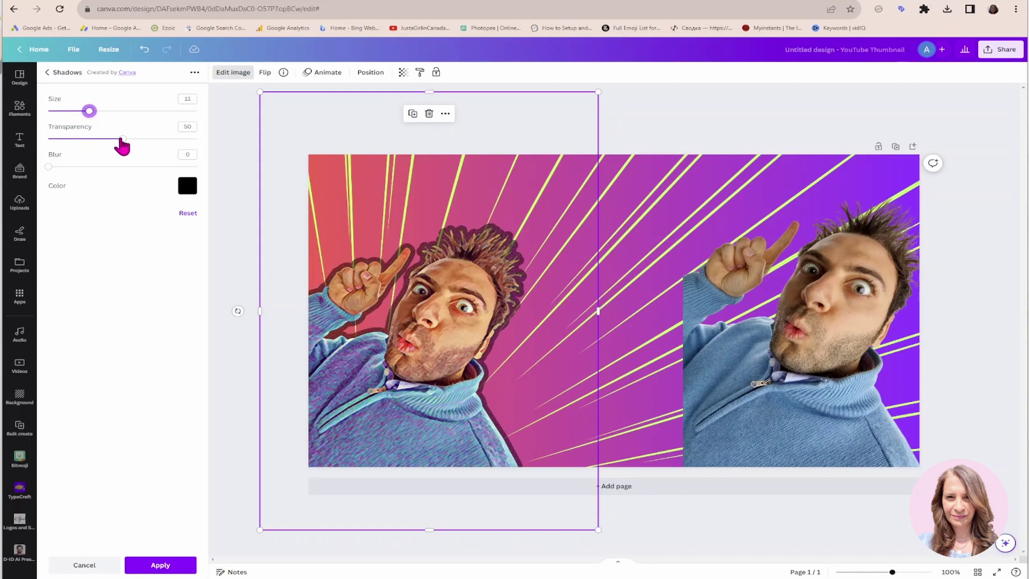
left_click_drag(123, 145, 197, 138)
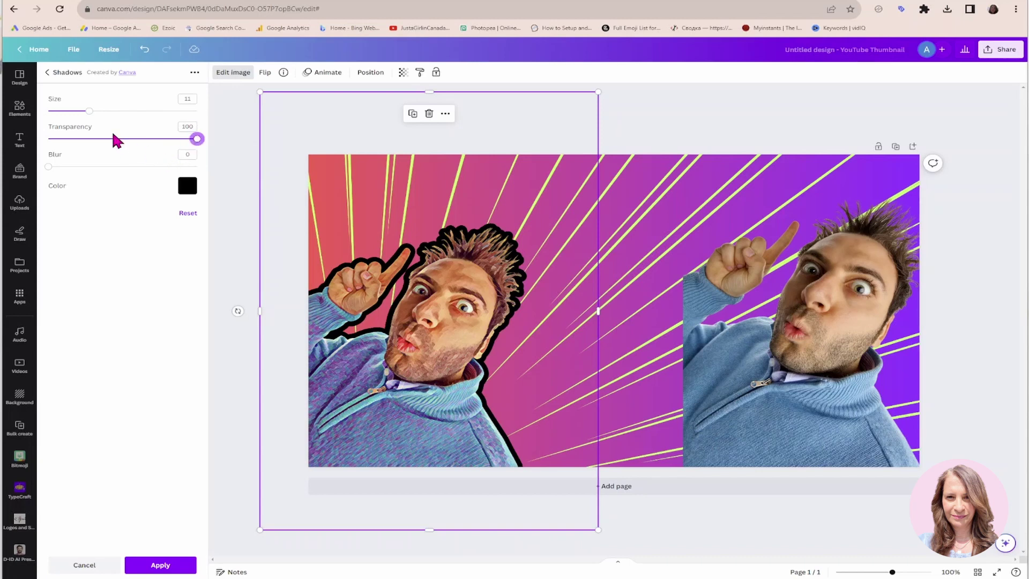
left_click_drag(90, 113, 69, 113)
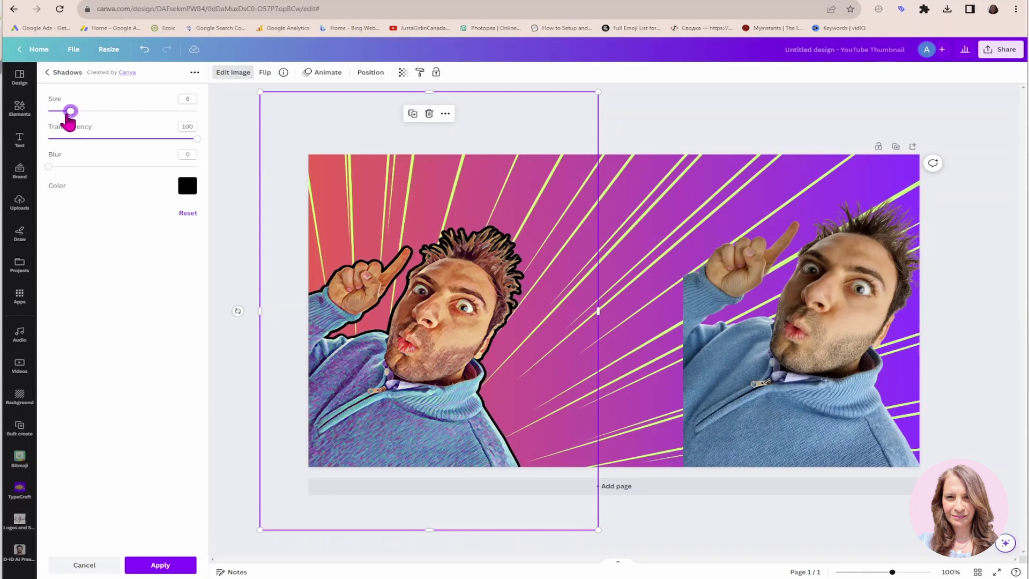
left_click_drag(71, 113, 68, 114)
left_click(163, 567)
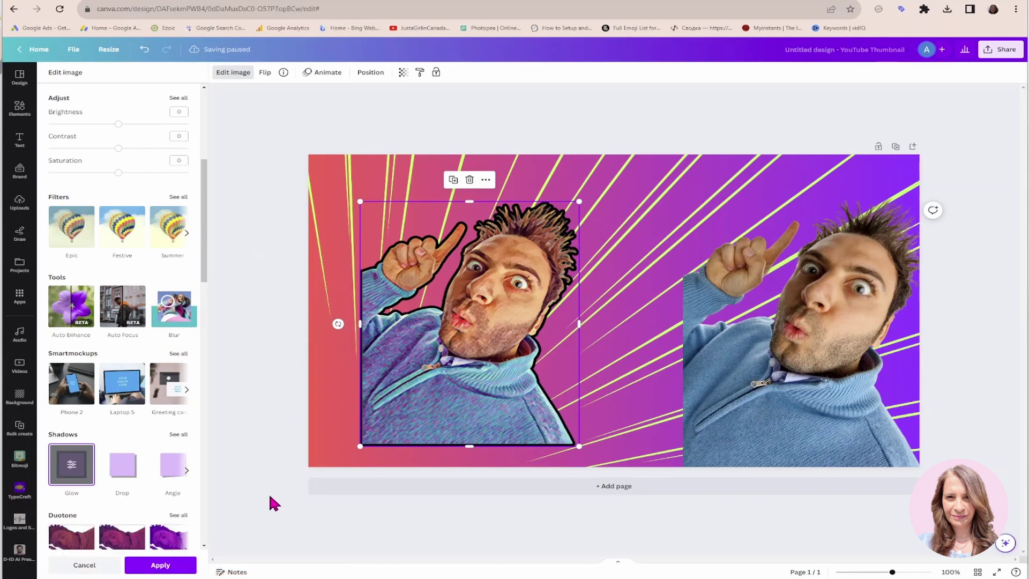
Add a second white Glow with transparency 100, blur 0 and size 13 as a sticker border
left_click(160, 565)
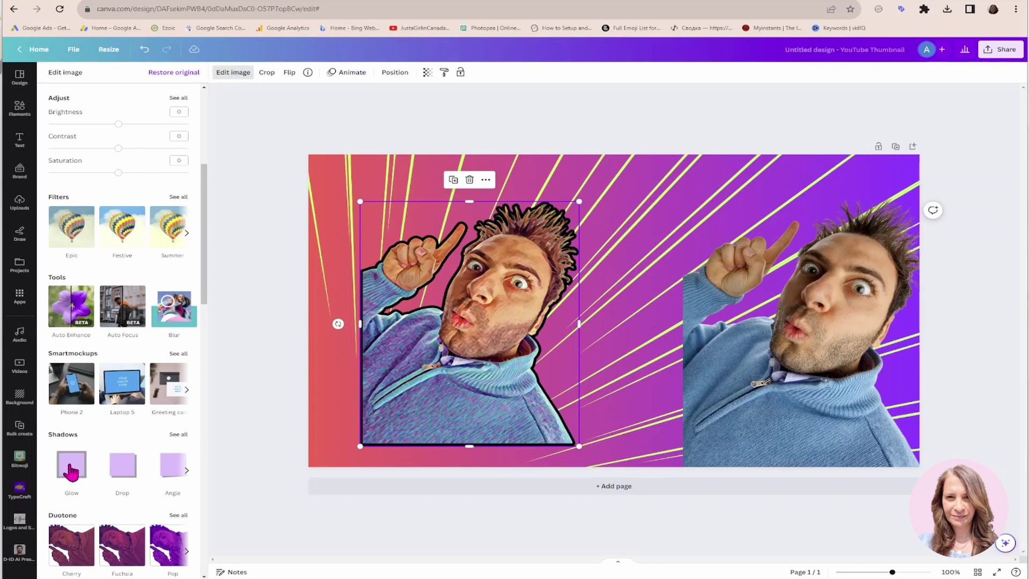
left_click(70, 472)
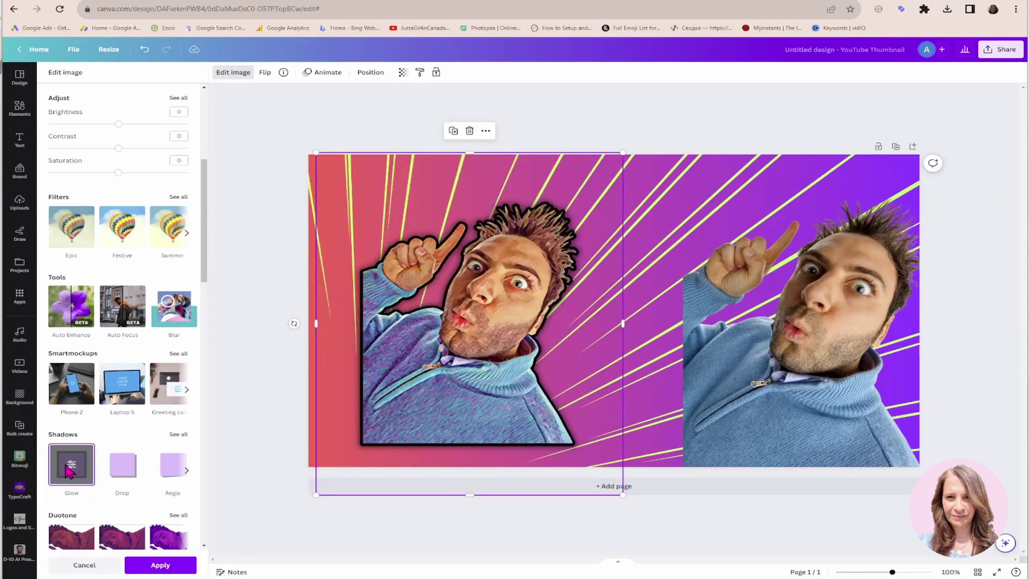
left_click(71, 467)
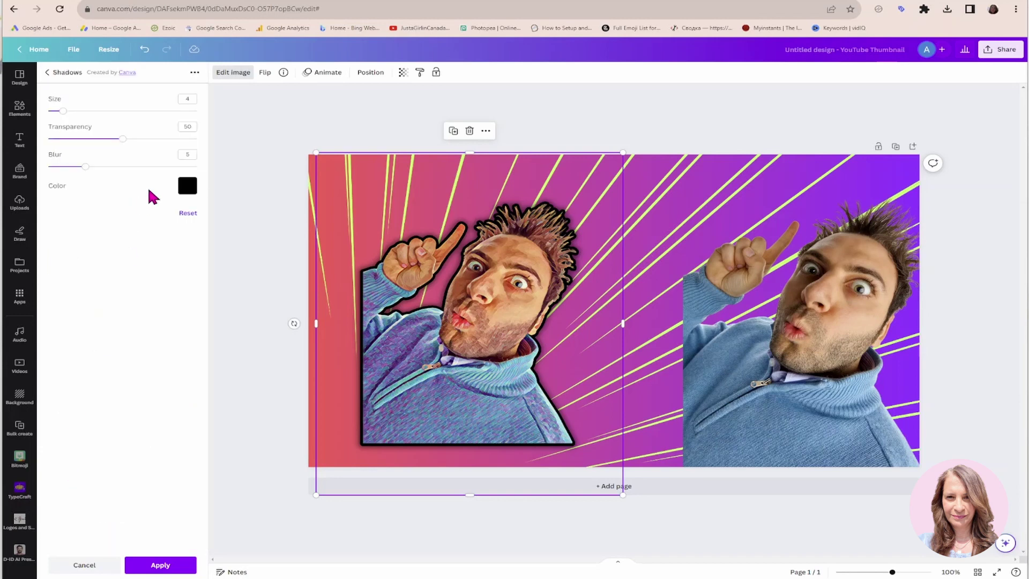
left_click(188, 187)
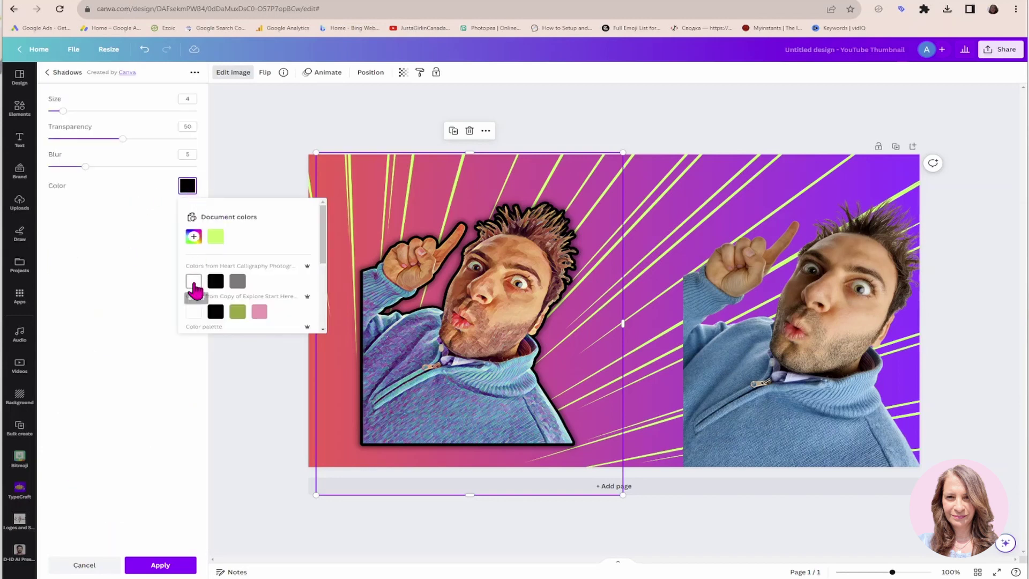
left_click(194, 281)
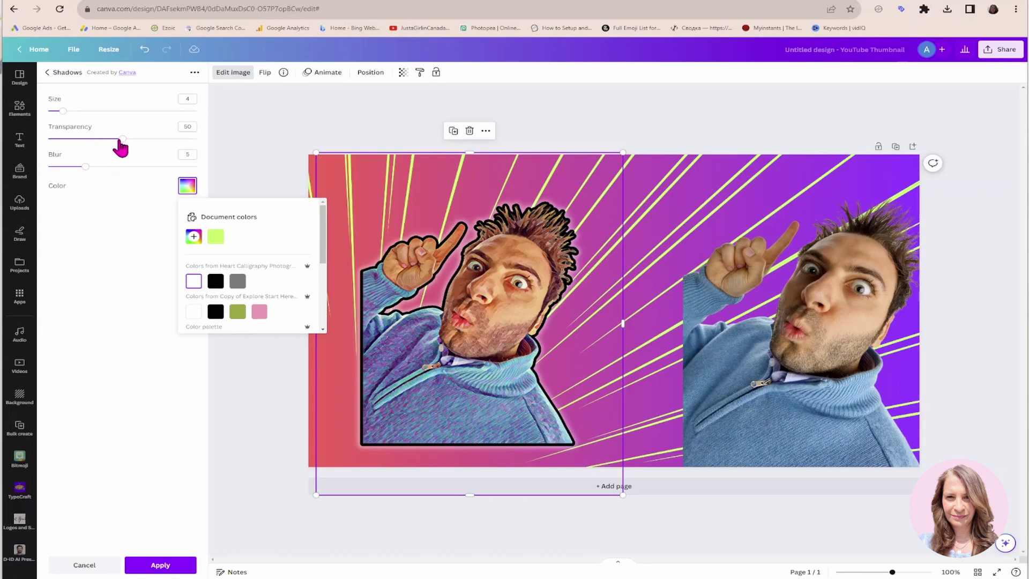
left_click_drag(122, 140, 204, 141)
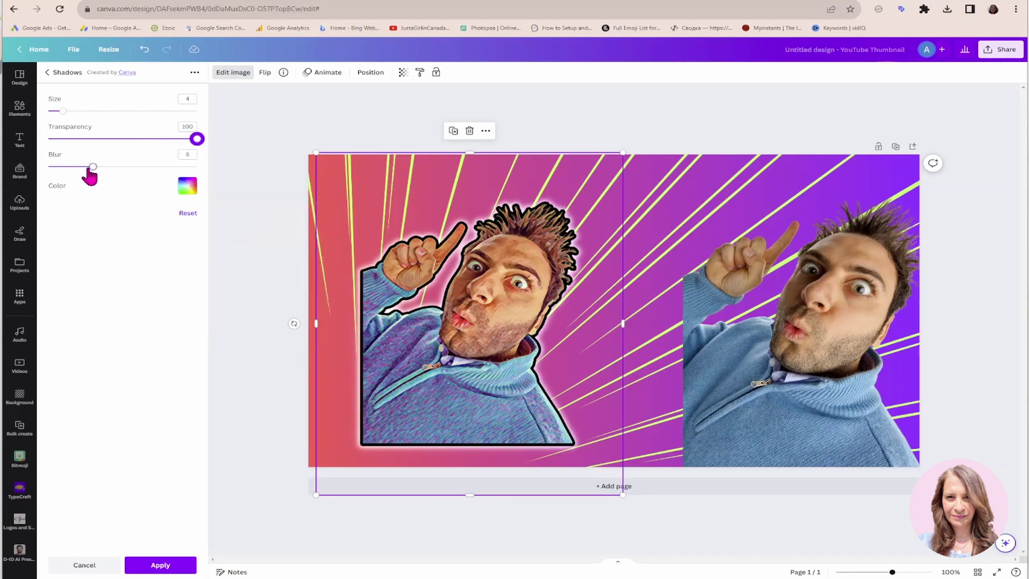
left_click_drag(85, 171, 43, 169)
left_click_drag(63, 112, 97, 111)
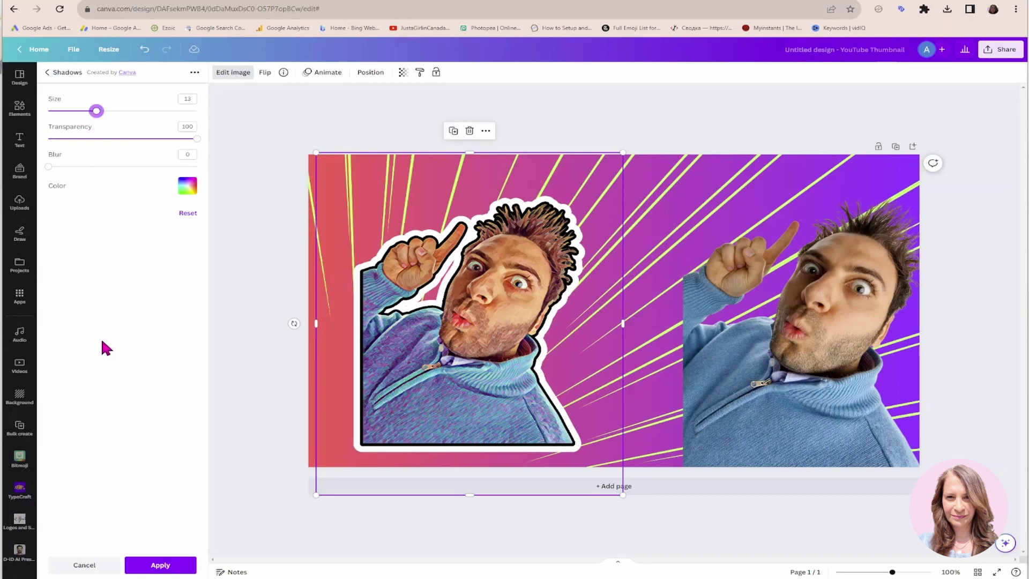
left_click(172, 568)
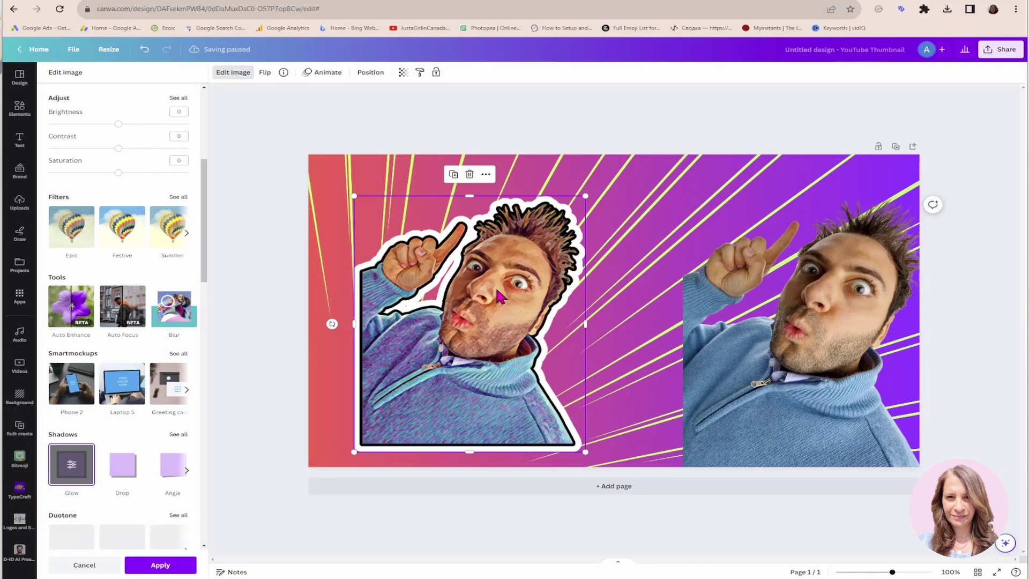
Move the cartoon sticker into the thumbnail's bottom-left corner
left_click_drag(497, 294, 486, 297)
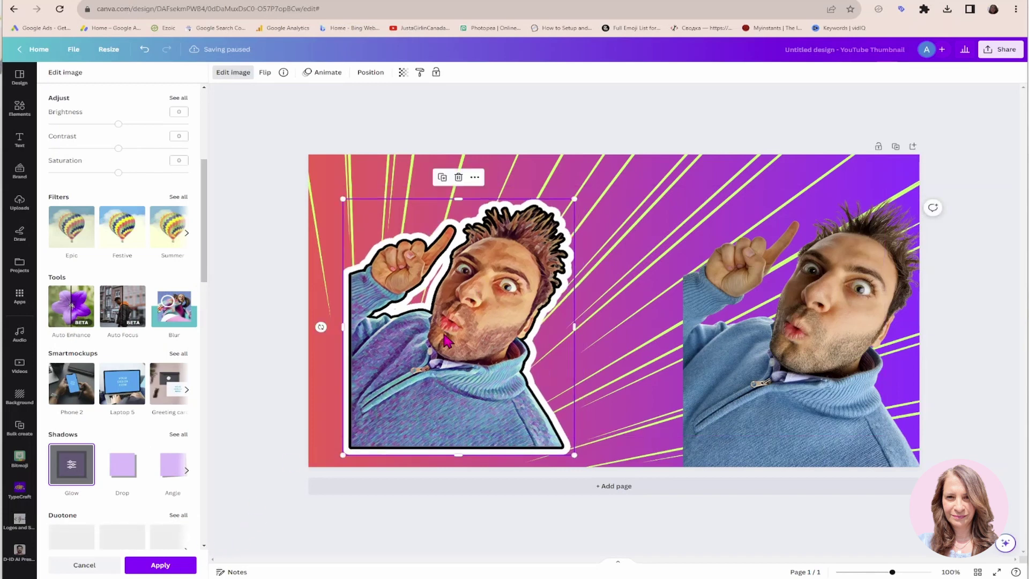
left_click_drag(445, 337, 402, 361)
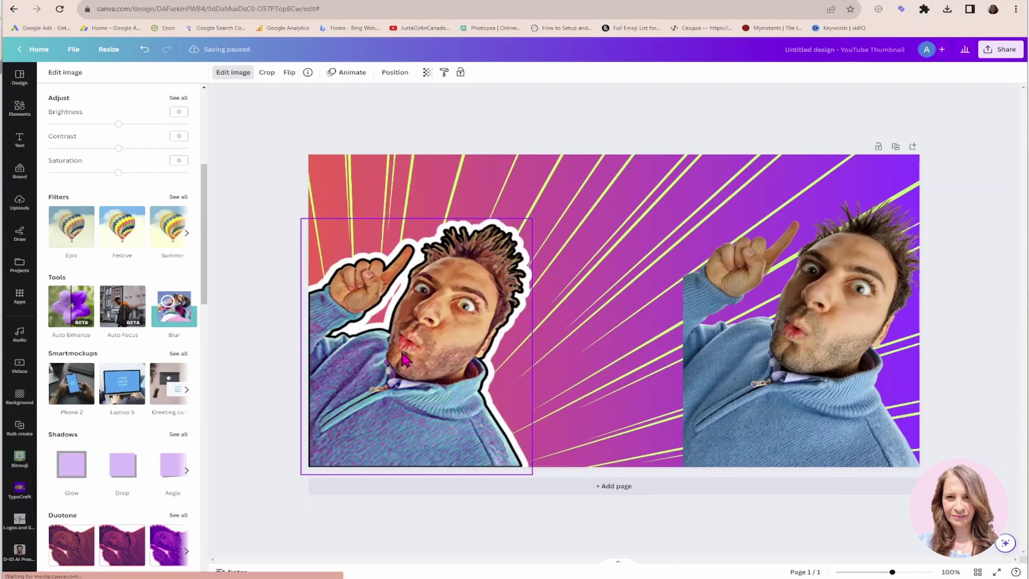
left_click(255, 378)
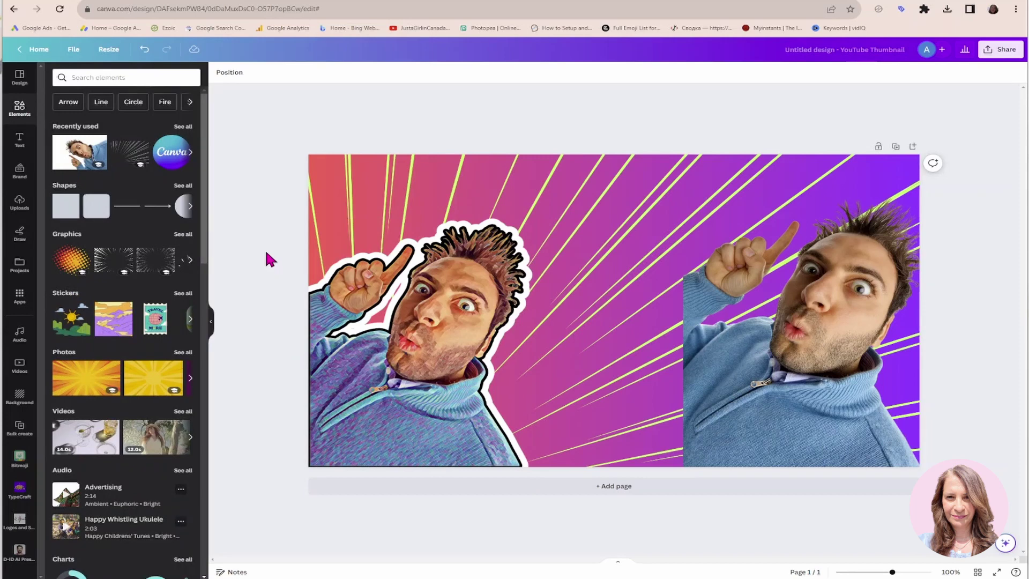
Raise the sticker's saturation to 40 in Edit image
left_click(430, 319)
left_click(271, 275)
left_click(397, 320)
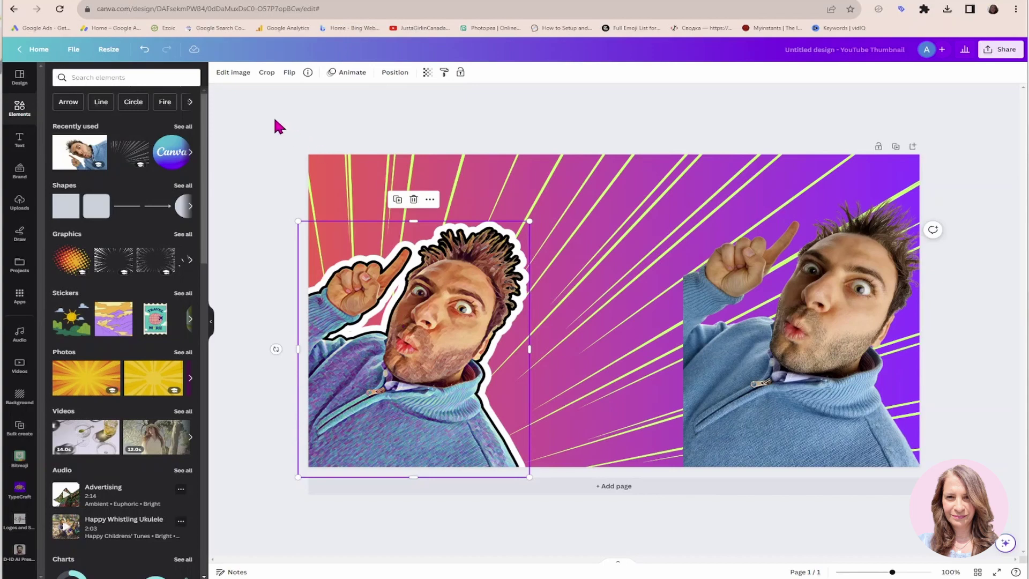
left_click(236, 72)
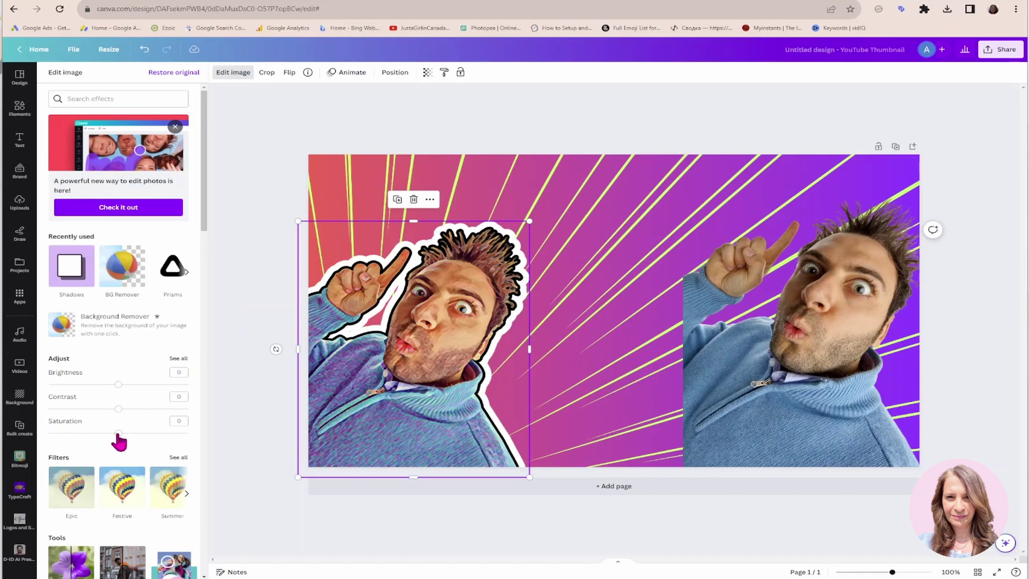
left_click_drag(117, 434, 146, 434)
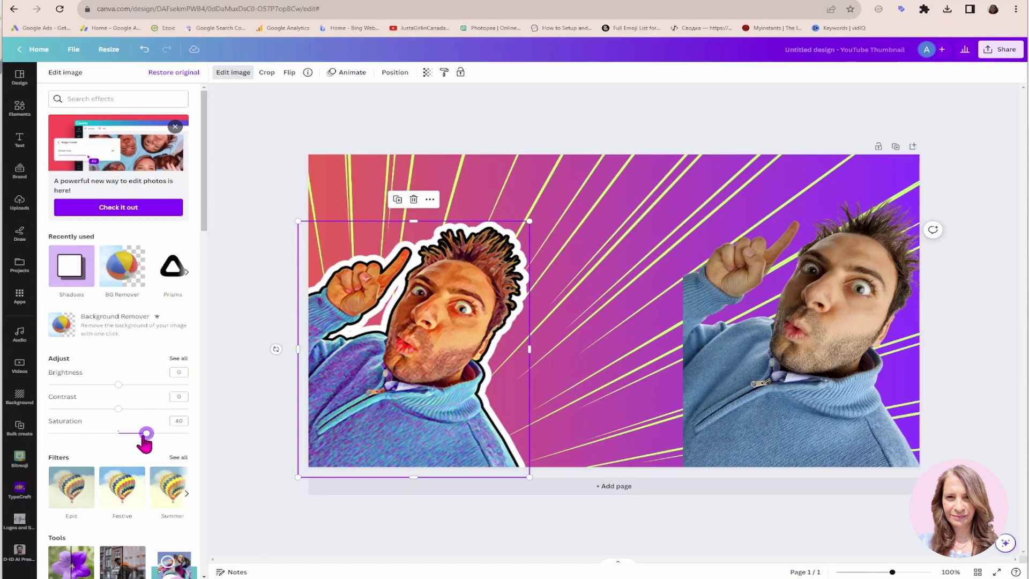
Raise the sticker's Clarity to 58 from the full adjustments list
left_click(176, 359)
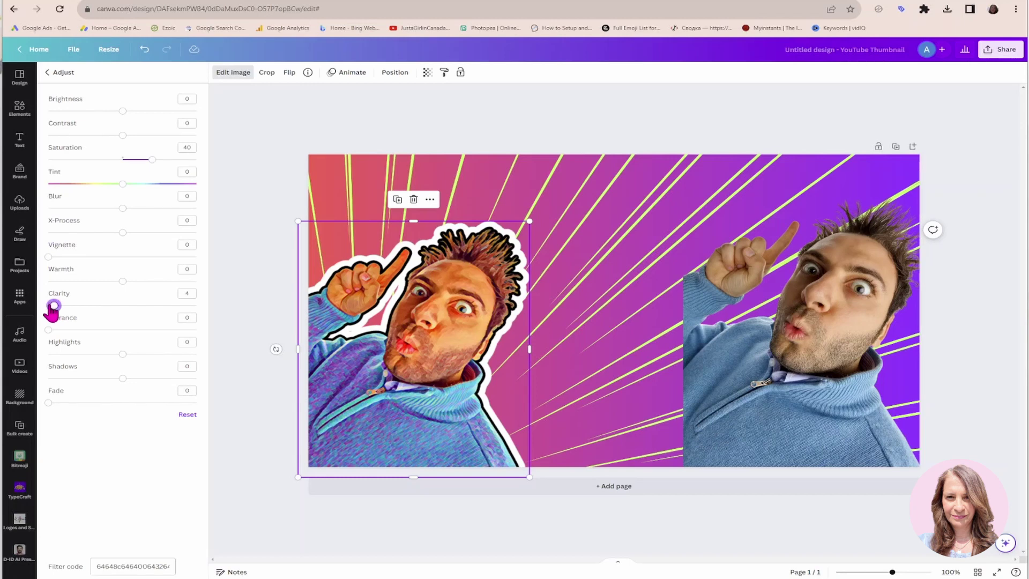
left_click_drag(53, 308, 133, 316)
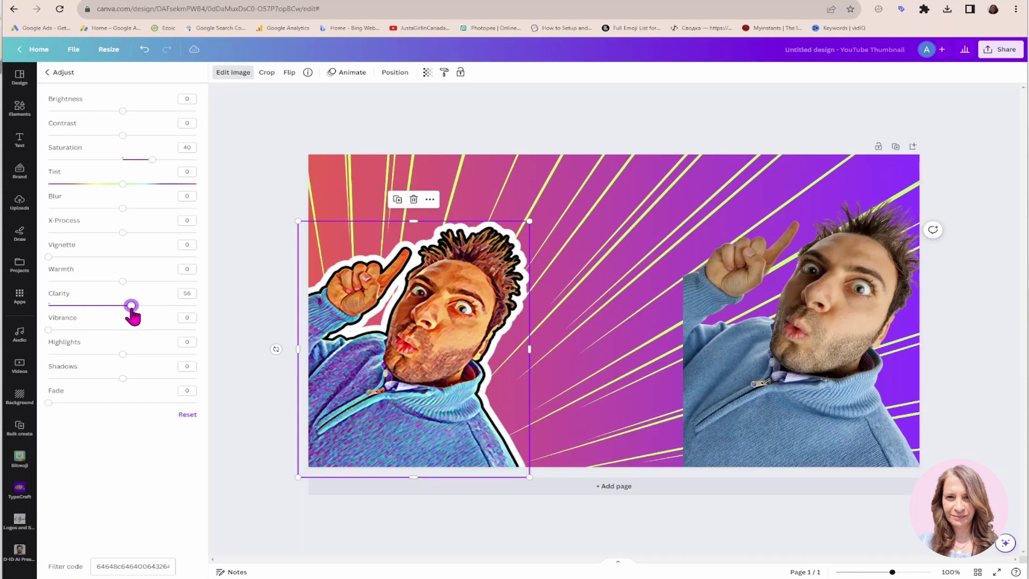
Shift the original photo of the man left and shrink it toward the sticker
left_click(261, 268)
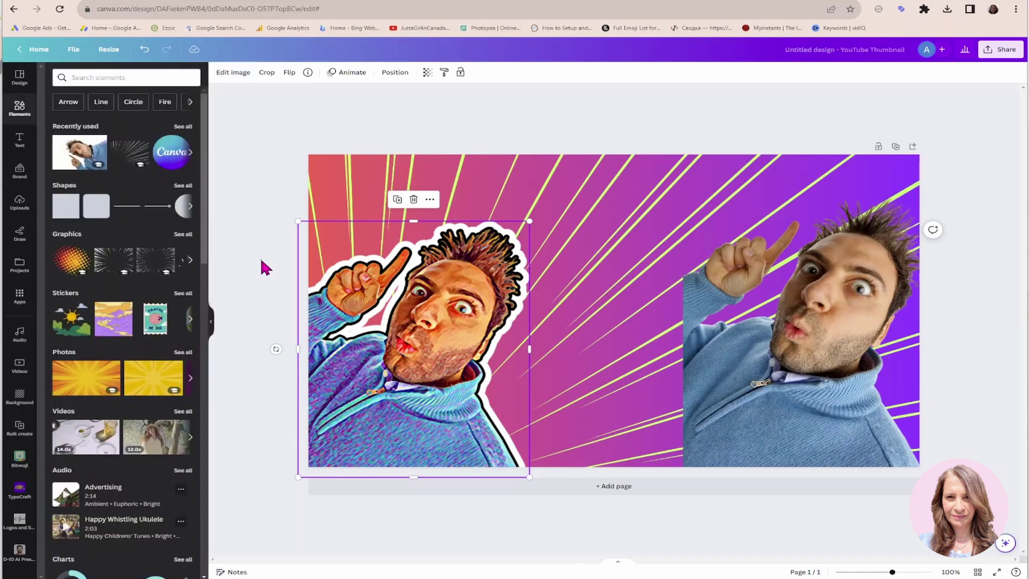
left_click_drag(797, 316, 720, 306)
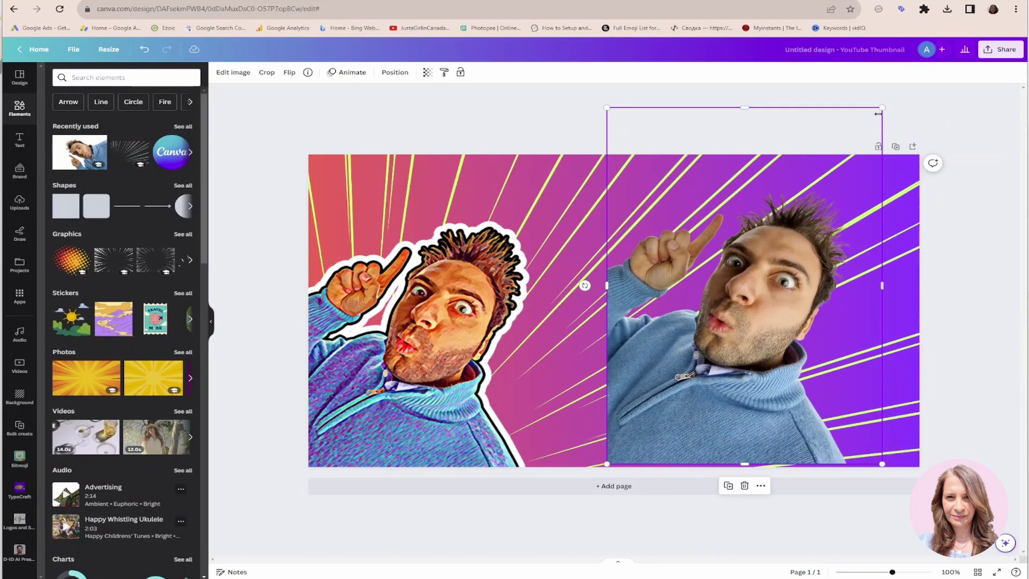
left_click_drag(883, 110, 841, 134)
left_click_drag(689, 300, 670, 302)
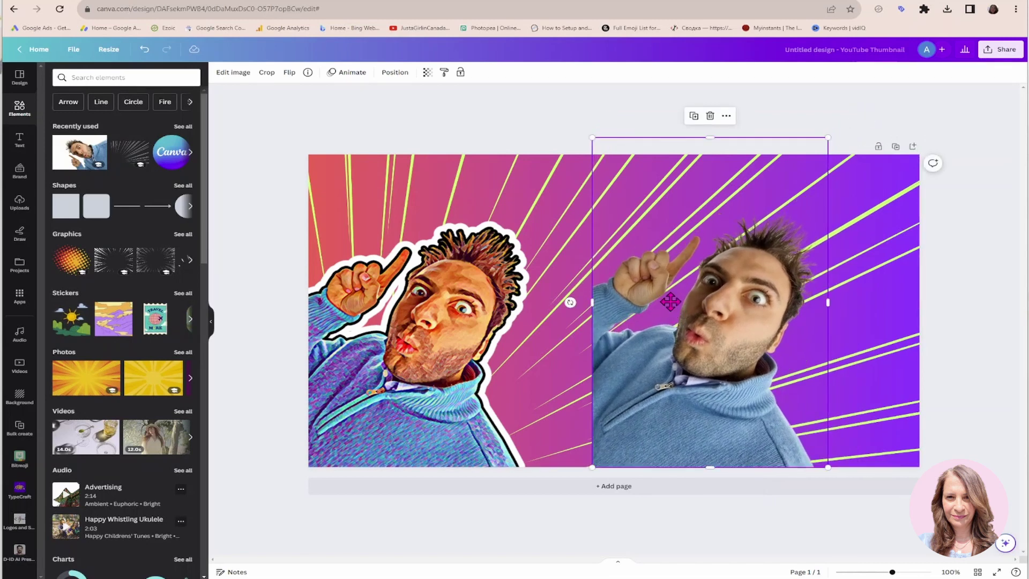